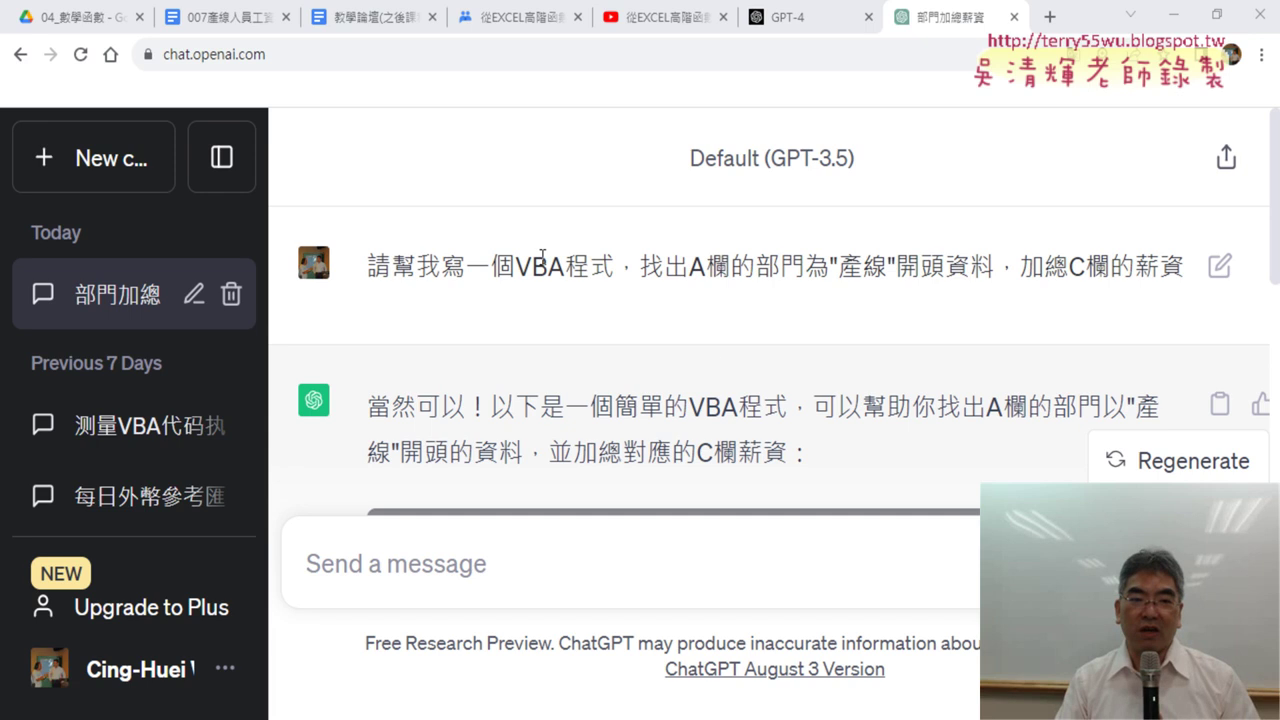
Highlight 'VBA' and 'A欄' in the ChatGPT prompt, then the reply's opening paragraph
{"action": "double_click", "coordinate": [523, 267]}
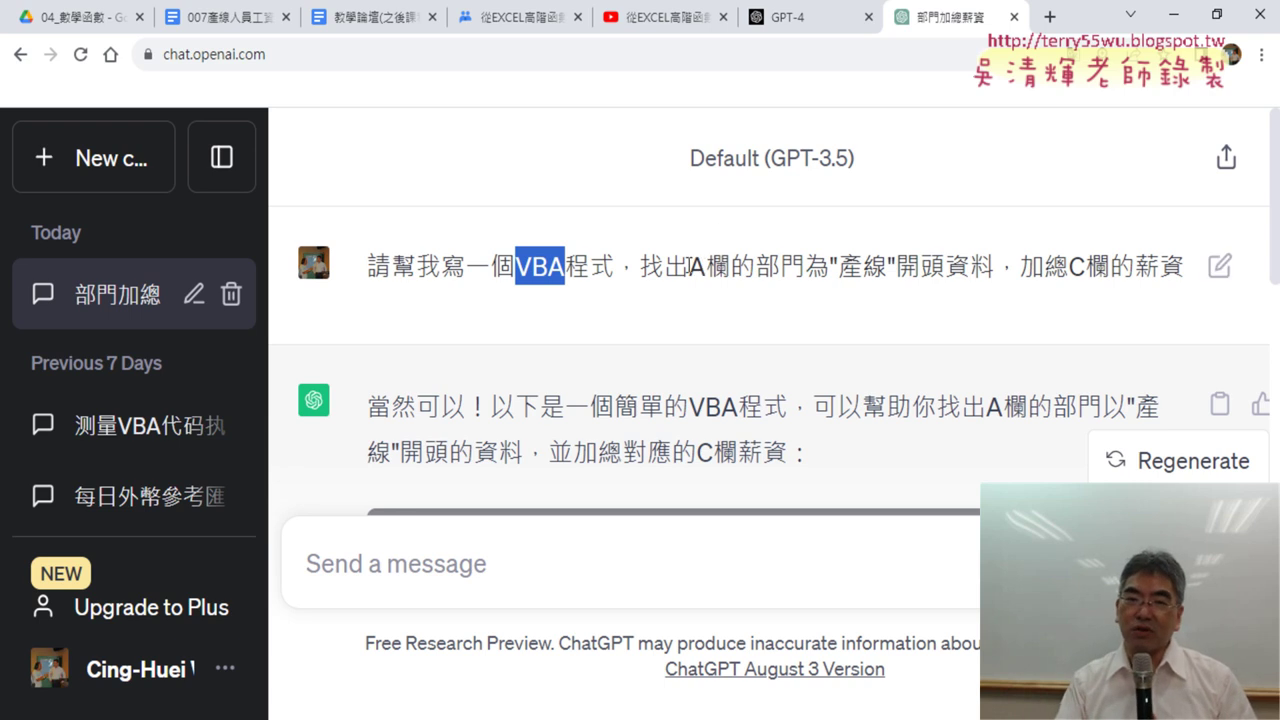
{"action": "left_click_drag", "start_coordinate": [688, 268], "coordinate": [733, 276]}
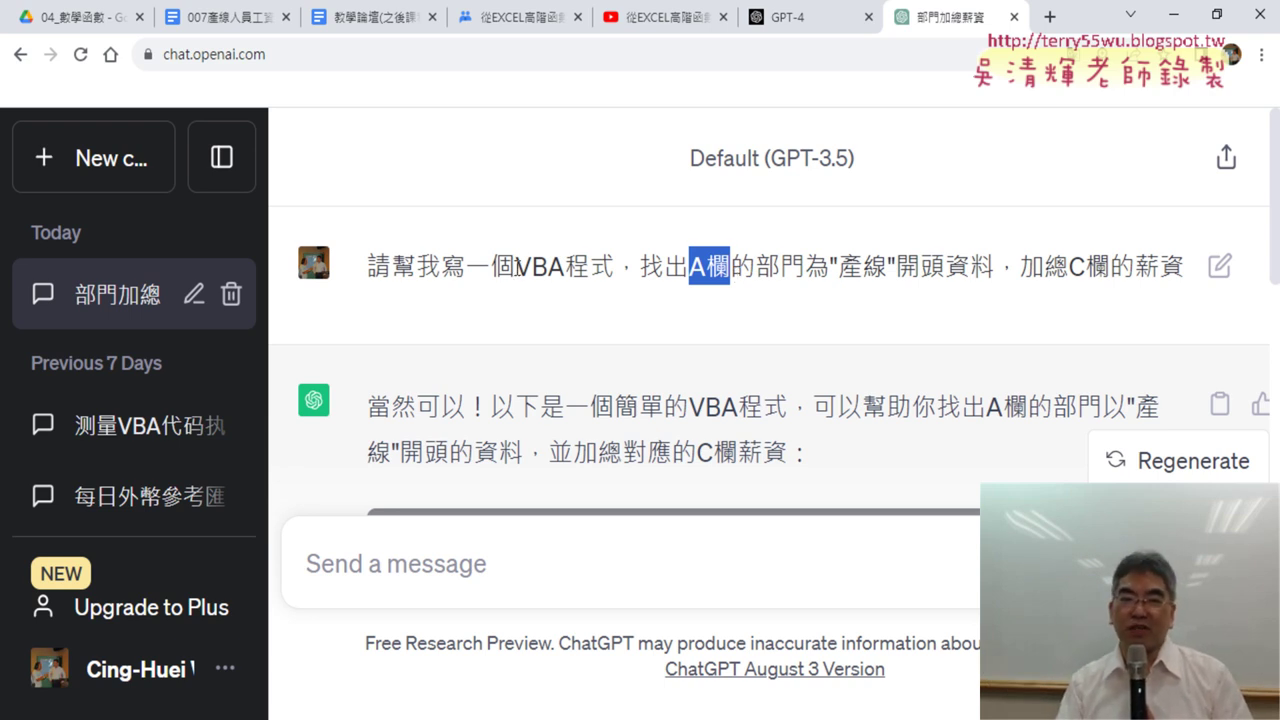
{"action": "left_click_drag", "start_coordinate": [516, 266], "coordinate": [578, 270]}
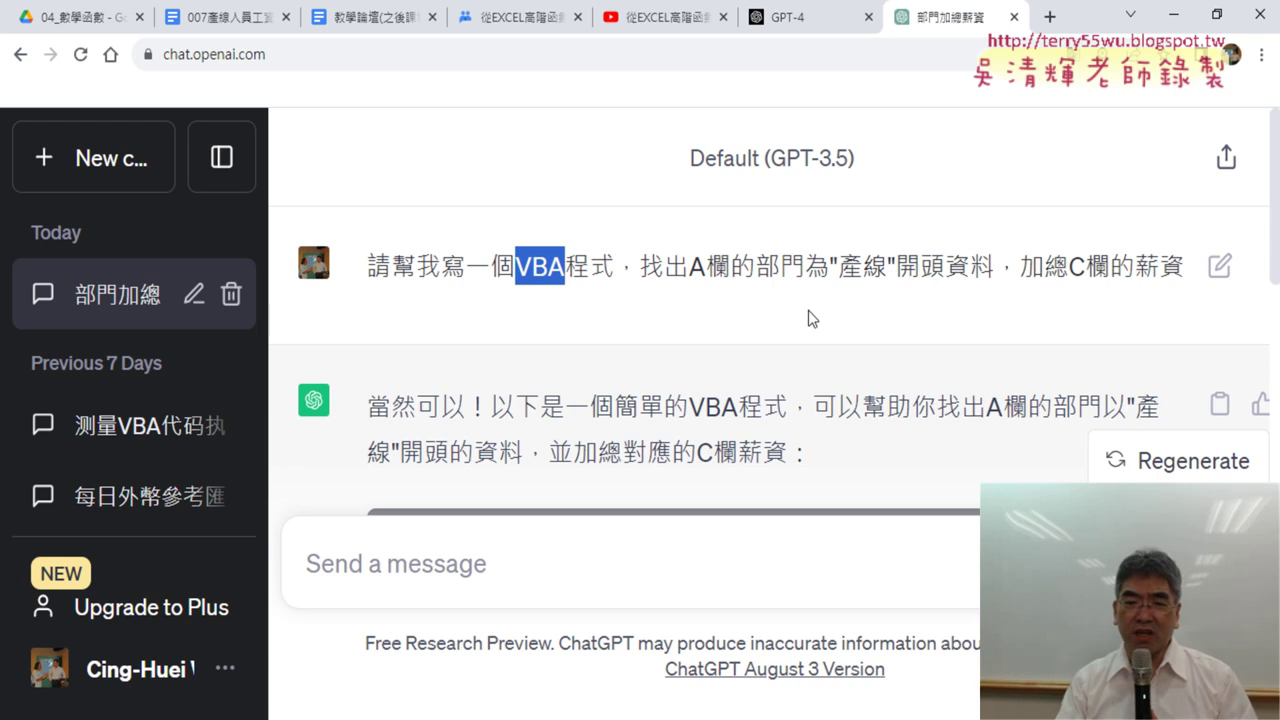
{"action": "scroll", "coordinate": [808, 310], "scroll_direction": "down", "scroll_amount": 2}
{"action": "left_click_drag", "start_coordinate": [368, 208], "coordinate": [845, 276]}
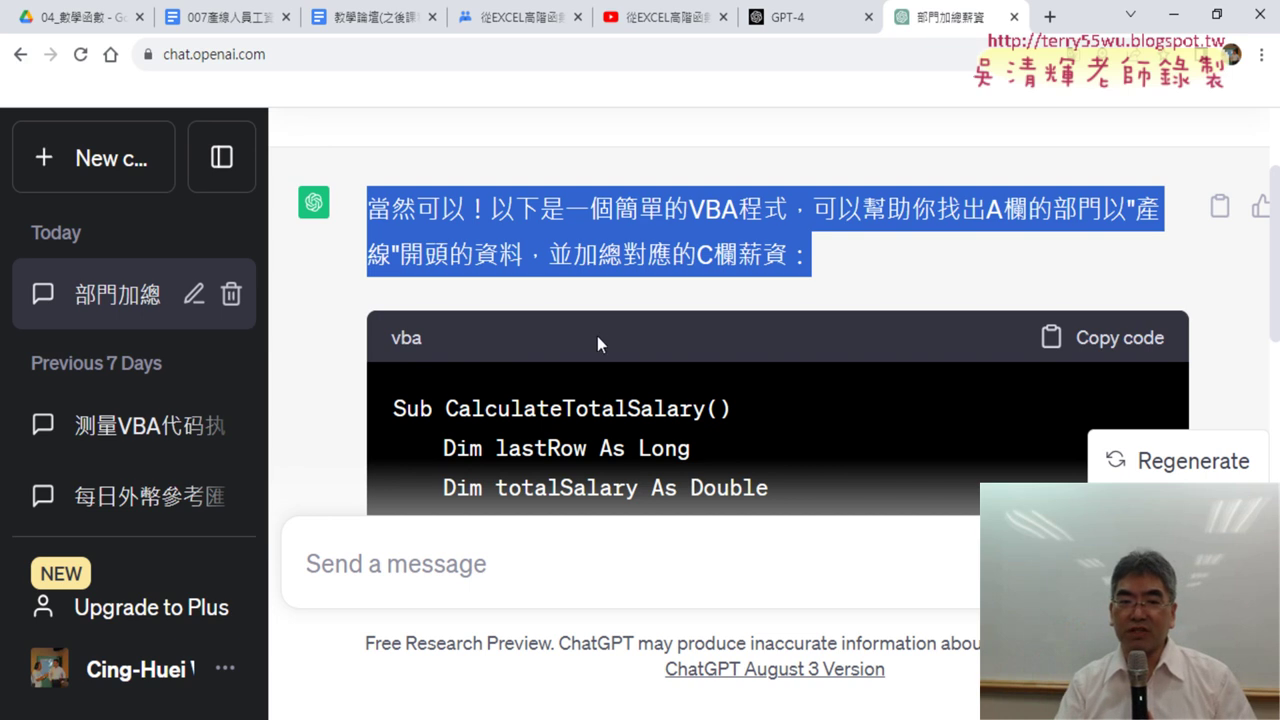
{"action": "left_click", "coordinate": [427, 343]}
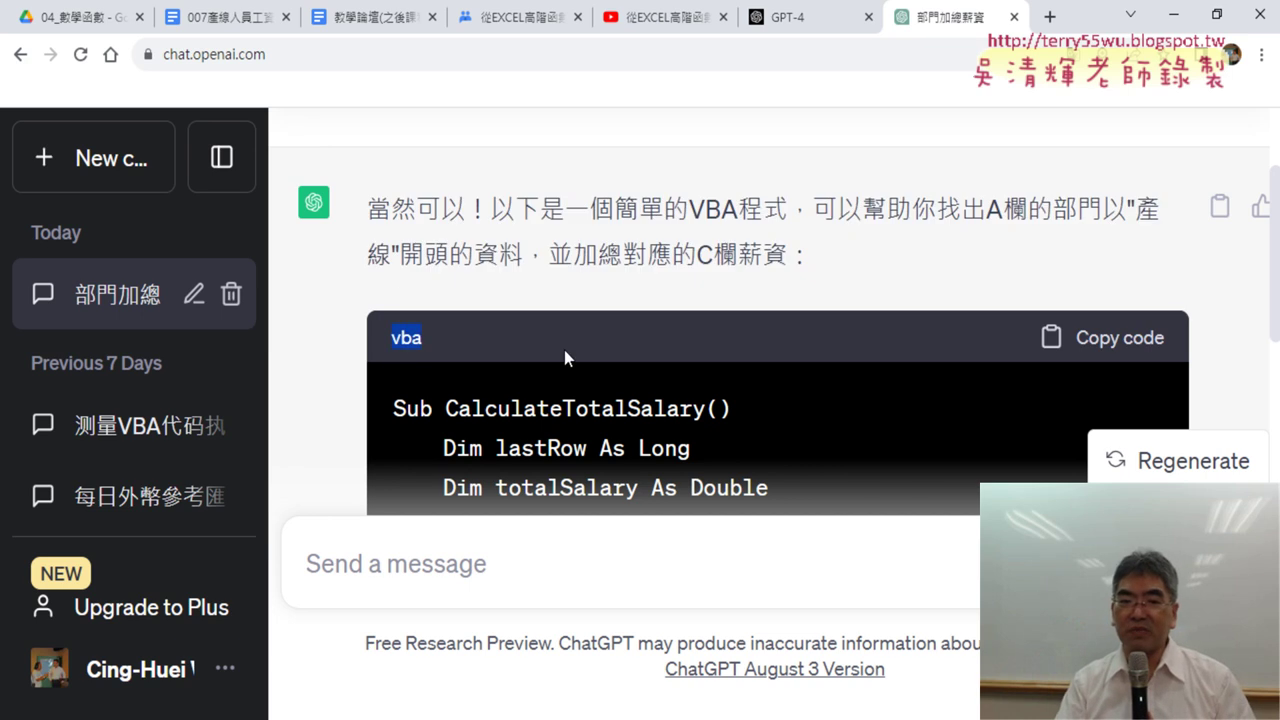
Scroll through the VBA code reply and minimize Chrome to reveal the PowerPoint deck
{"action": "scroll", "coordinate": [1045, 318], "scroll_direction": "down", "scroll_amount": 1}
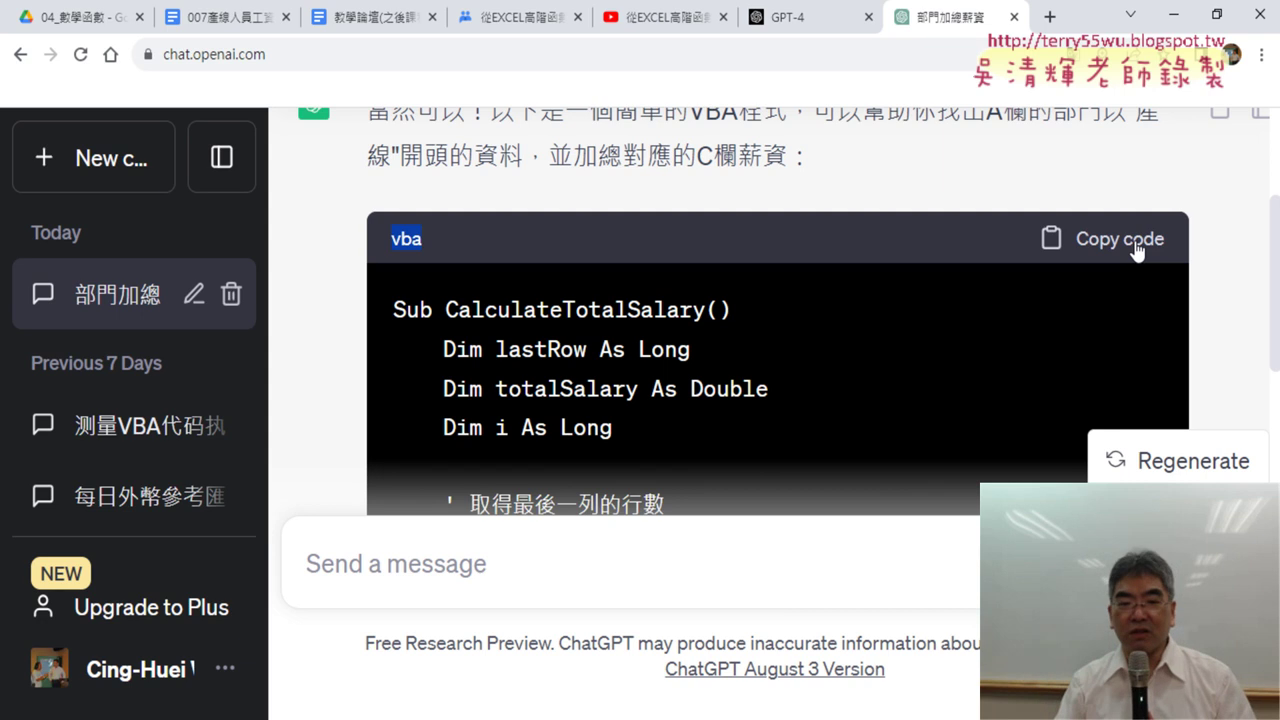
{"action": "scroll", "coordinate": [788, 316], "scroll_direction": "down", "scroll_amount": 1}
{"action": "scroll", "coordinate": [738, 407], "scroll_direction": "down", "scroll_amount": 1}
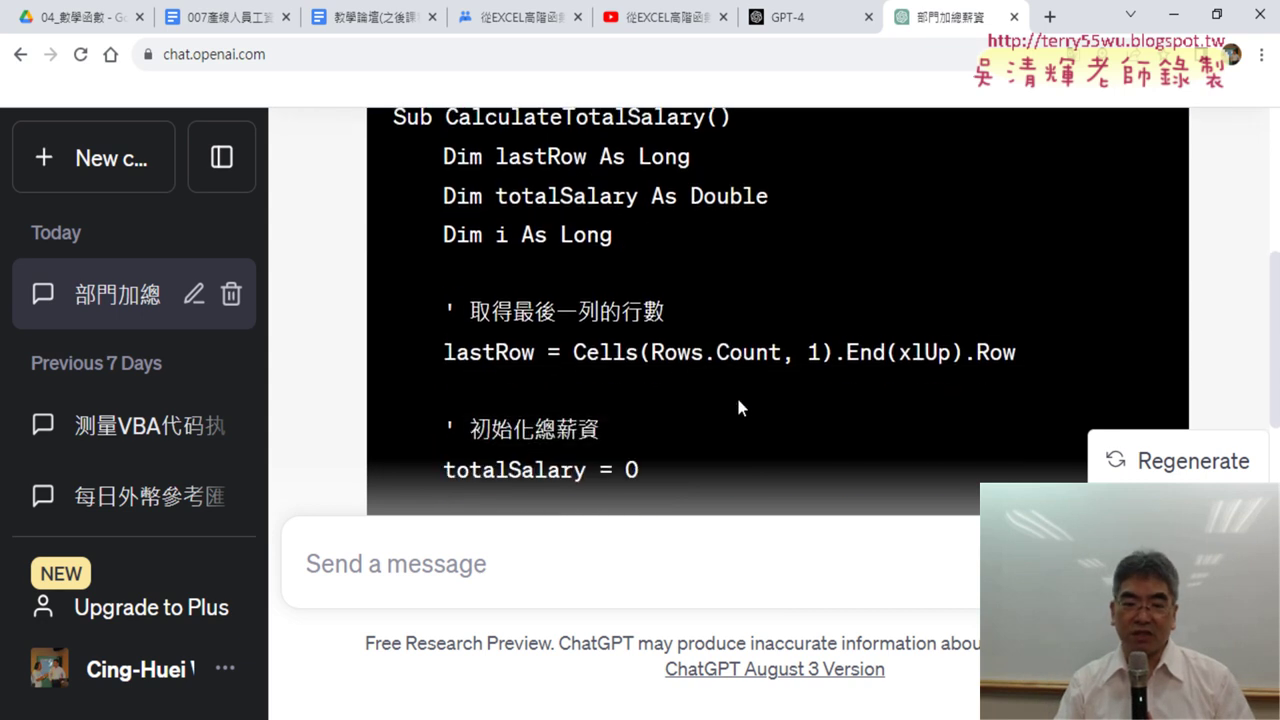
{"action": "left_click", "coordinate": [1187, 13]}
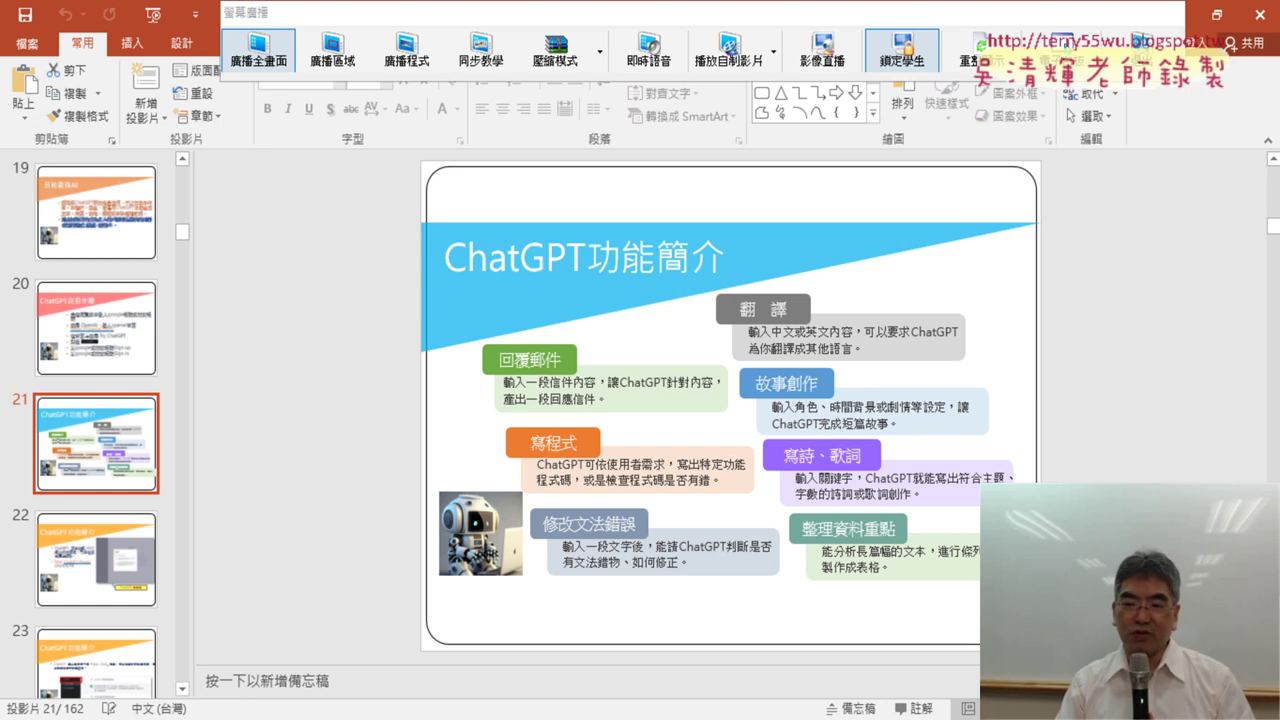
Start the slideshow from slide 21, ChatGPT功能簡介, with Shift+F5
{"action": "key", "text": "shift+F5"}
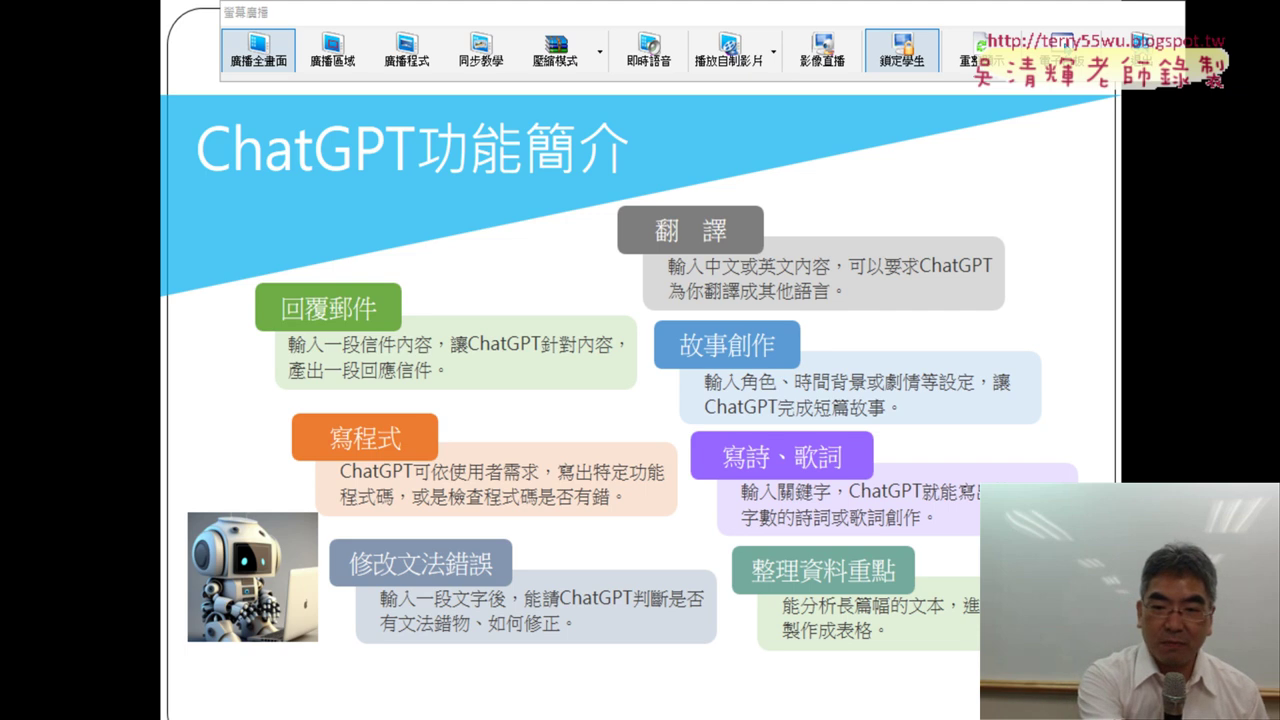
Exit the slideshow and bring up the Excel workbook 007產線人員工資之和.xlsx
{"action": "key", "text": "Escape"}
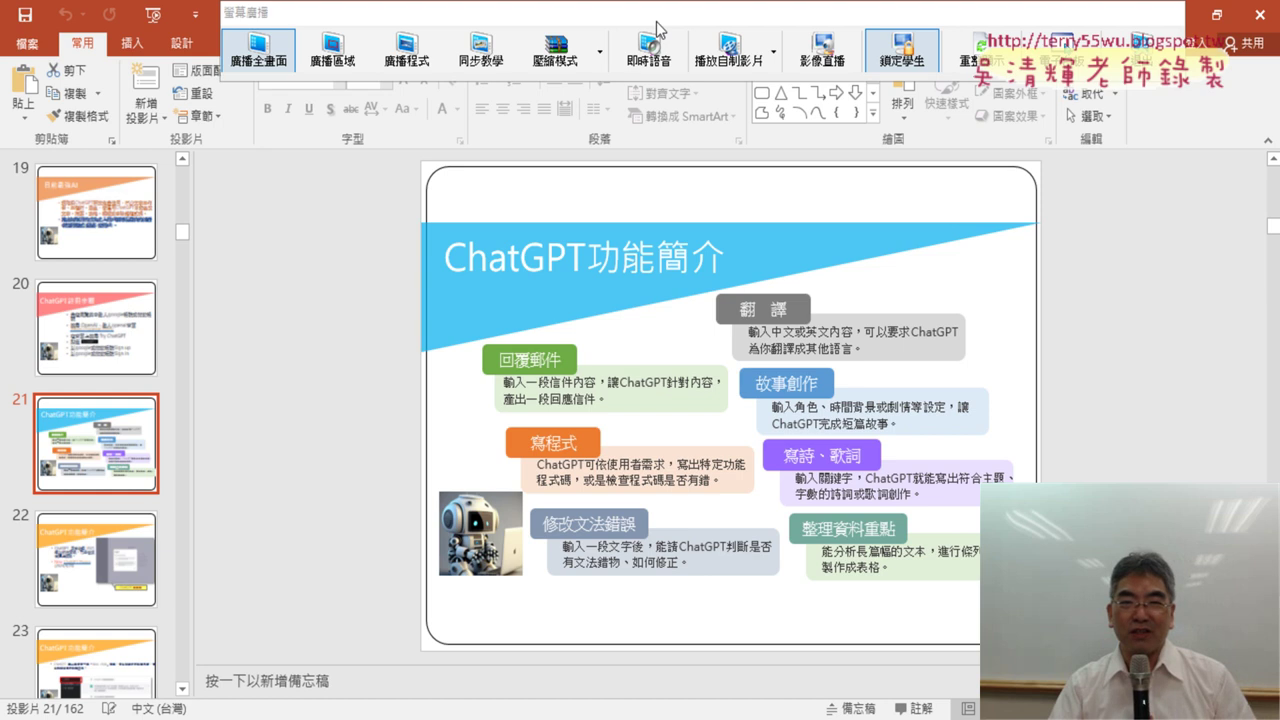
{"action": "left_click_drag", "start_coordinate": [652, 22], "coordinate": [536, 43]}
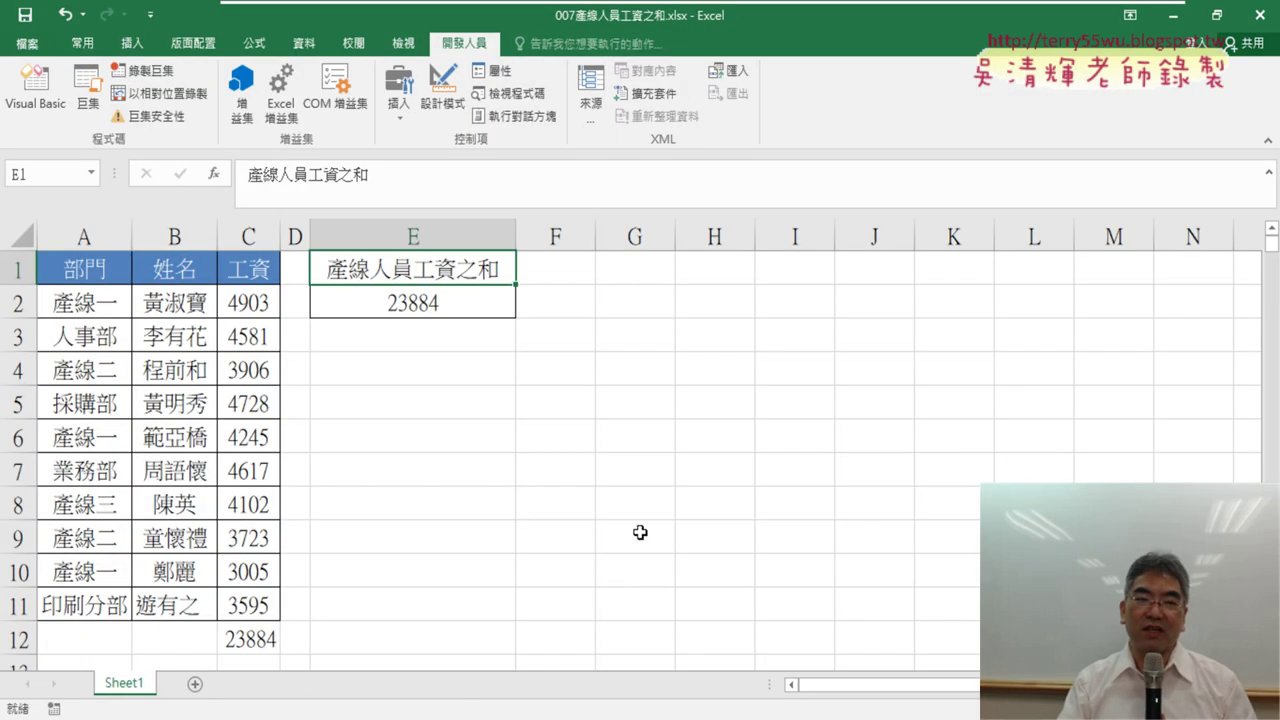
Delete the 23884 total from cell C12
{"action": "scroll", "coordinate": [450, 577], "scroll_direction": "down", "scroll_amount": 1}
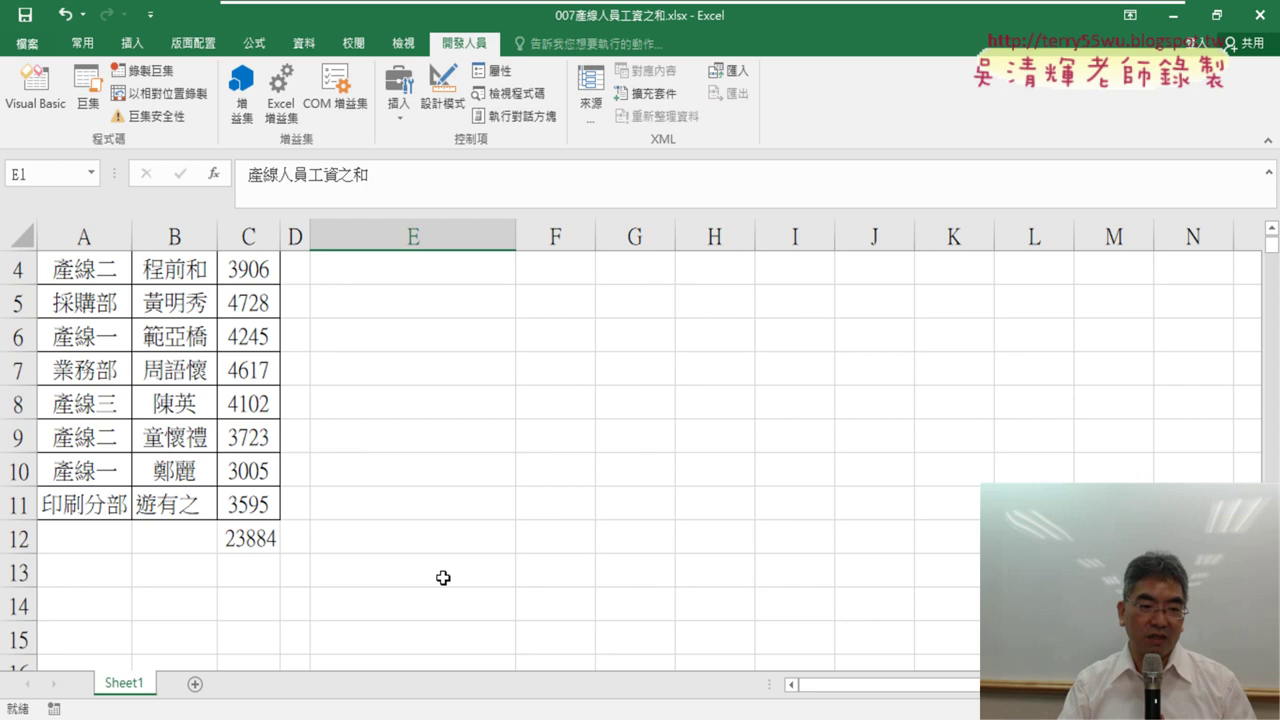
{"action": "left_click", "coordinate": [244, 539]}
{"action": "key", "text": "Delete"}
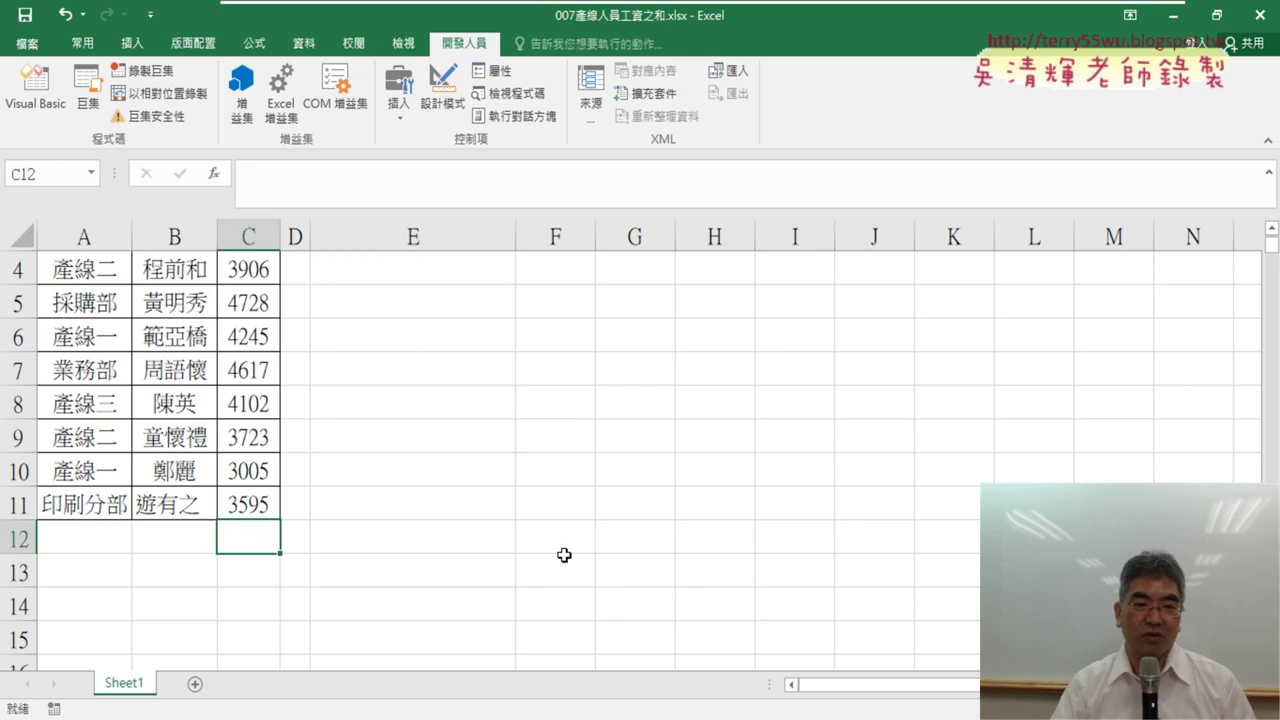
{"action": "scroll", "coordinate": [564, 555], "scroll_direction": "up", "scroll_amount": 1}
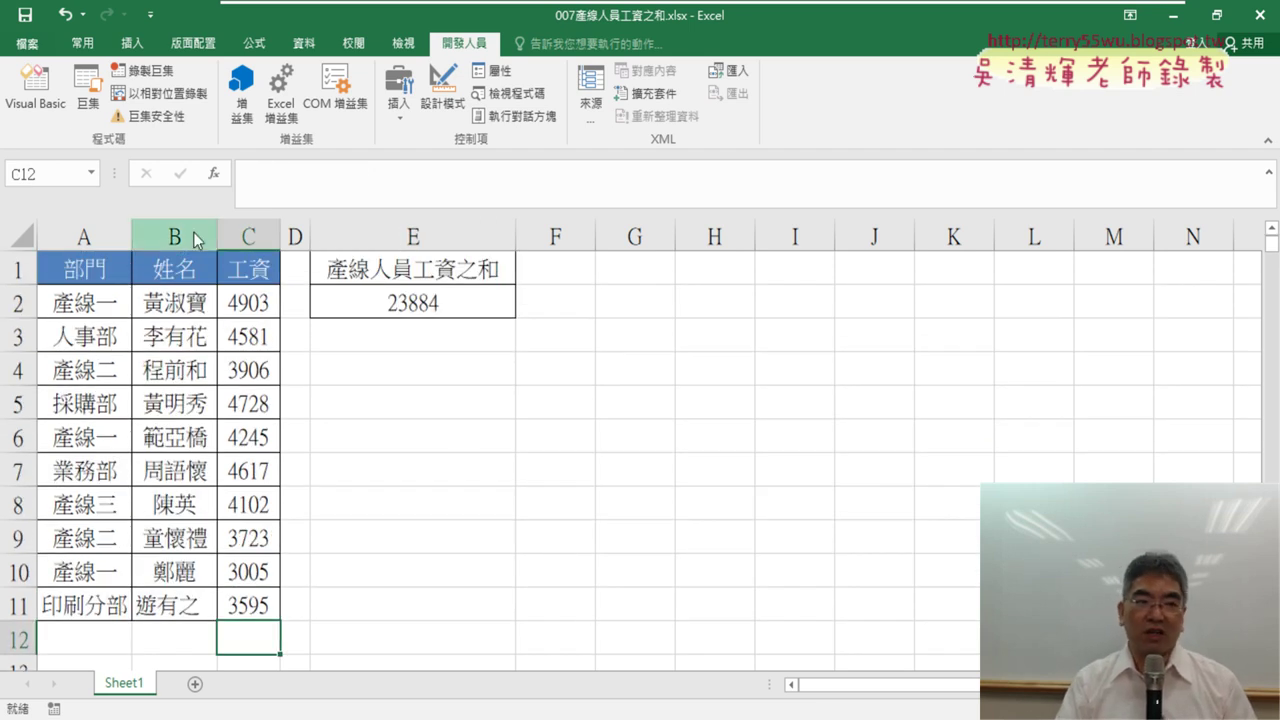
Open the Visual Basic editor and highlight the last-row comment and the three Dim declarations
{"action": "left_click", "coordinate": [35, 90]}
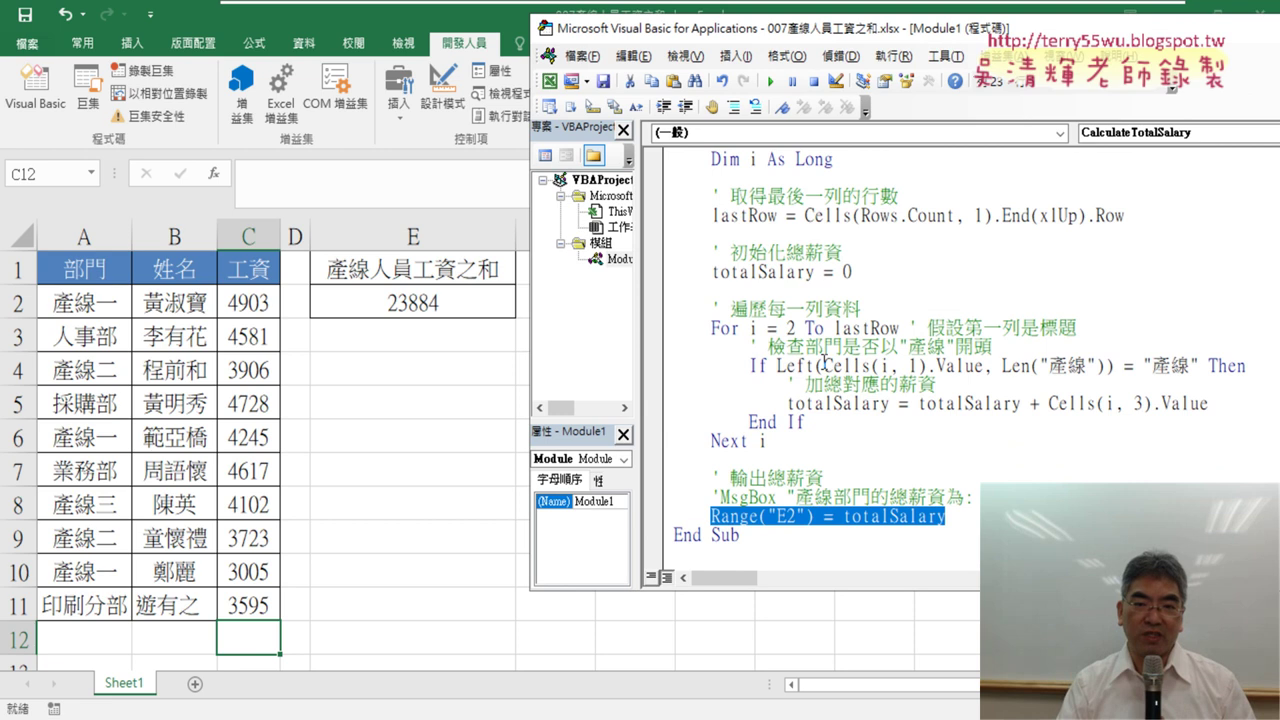
{"action": "scroll", "coordinate": [824, 365], "scroll_direction": "up", "scroll_amount": 1}
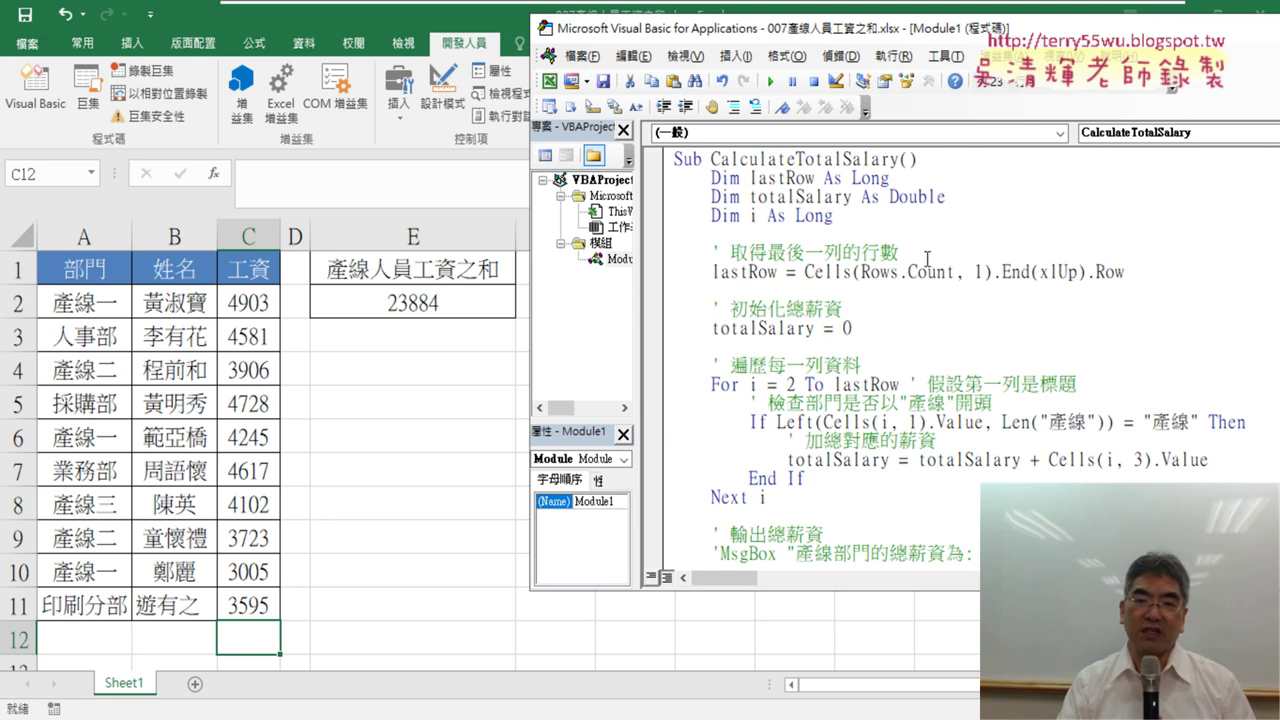
{"action": "left_click_drag", "start_coordinate": [927, 259], "coordinate": [656, 260]}
{"action": "left_click_drag", "start_coordinate": [845, 310], "coordinate": [630, 312]}
{"action": "left_click_drag", "start_coordinate": [862, 365], "coordinate": [654, 348]}
{"action": "left_click", "coordinate": [812, 367]}
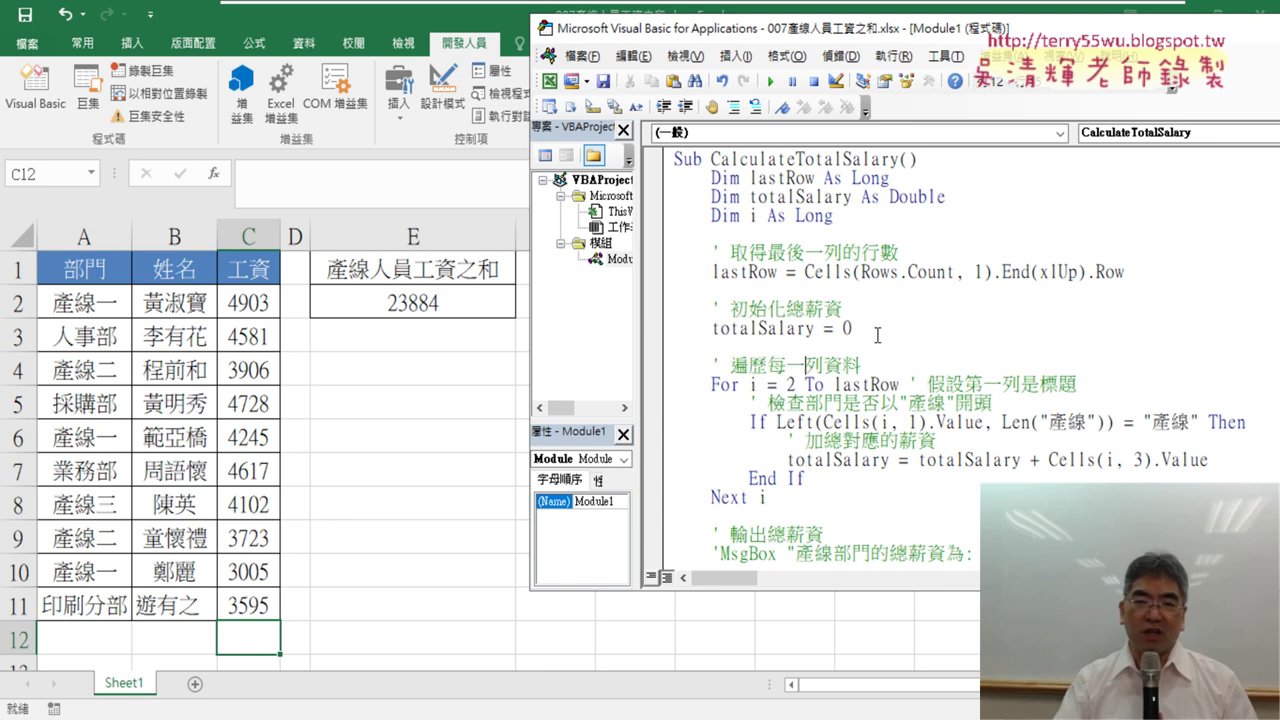
{"action": "left_click_drag", "start_coordinate": [825, 232], "coordinate": [665, 190]}
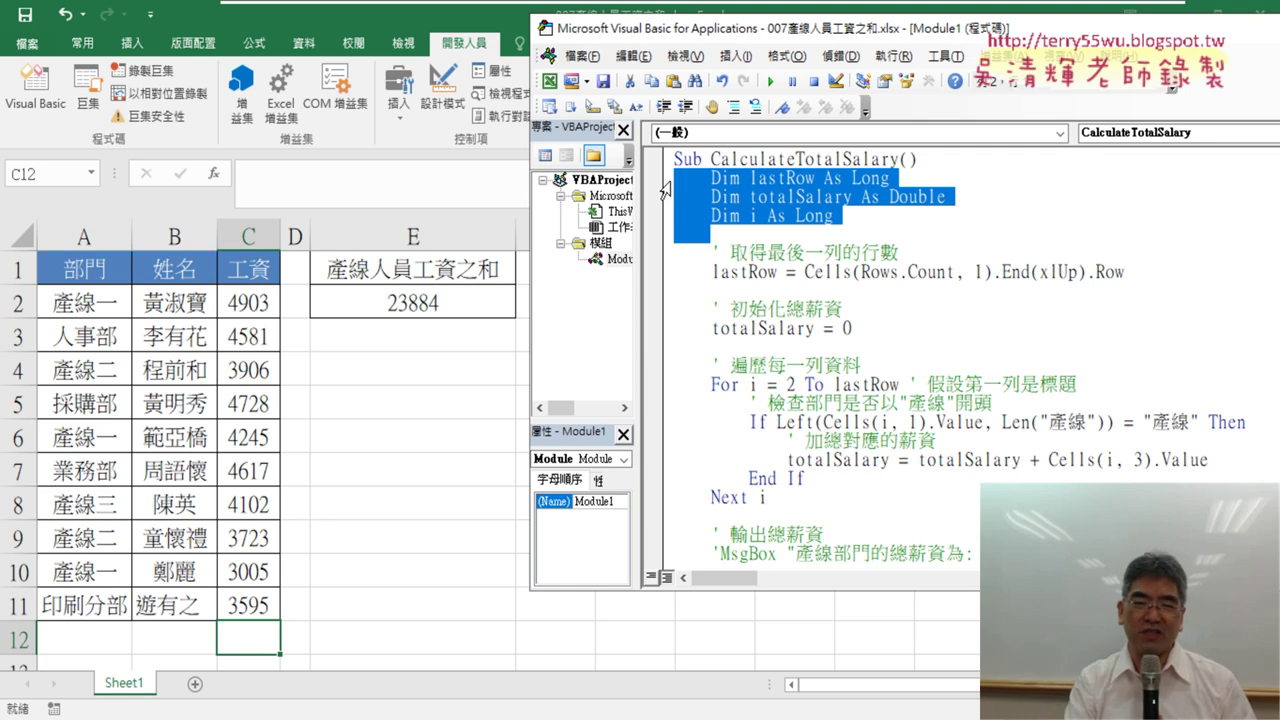
Delete the three Dim lines, then from A12 jump down column A to row 1048576
{"action": "key", "text": "Delete"}
{"action": "key", "text": "Delete"}
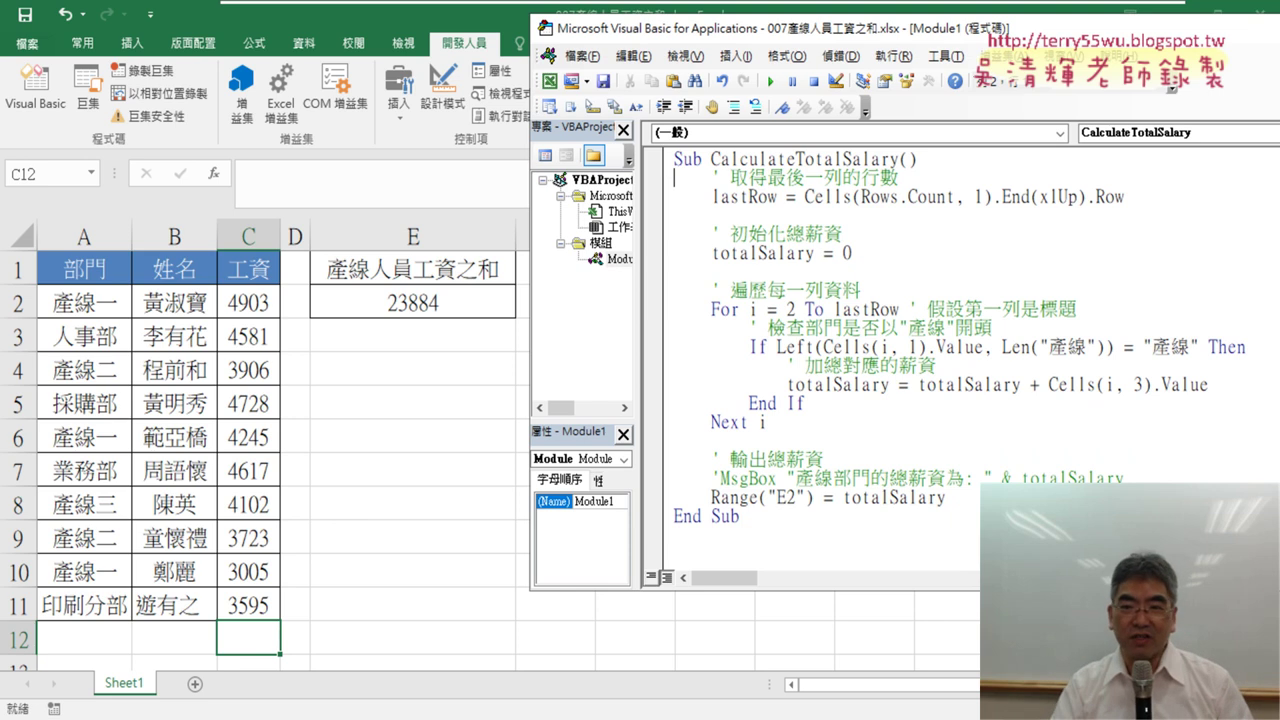
{"action": "left_click_drag", "start_coordinate": [1124, 197], "coordinate": [805, 195]}
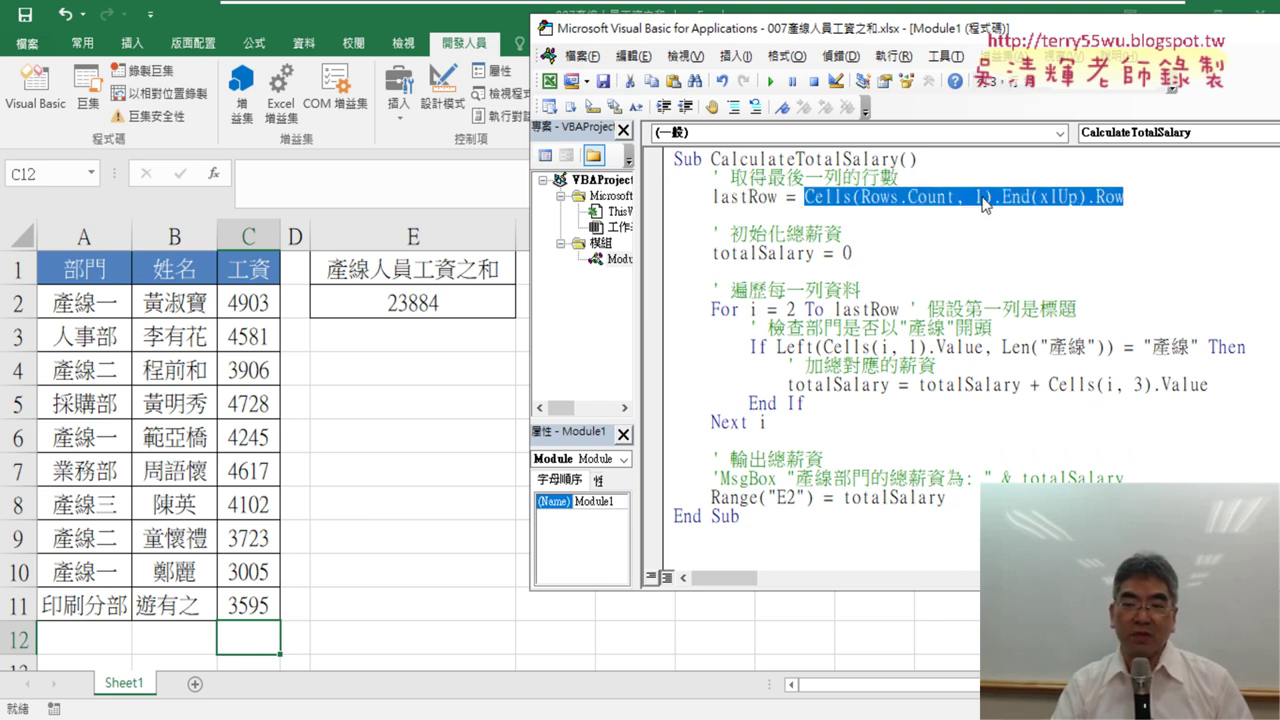
{"action": "left_click", "coordinate": [825, 197]}
{"action": "left_click_drag", "start_coordinate": [805, 197], "coordinate": [956, 197]}
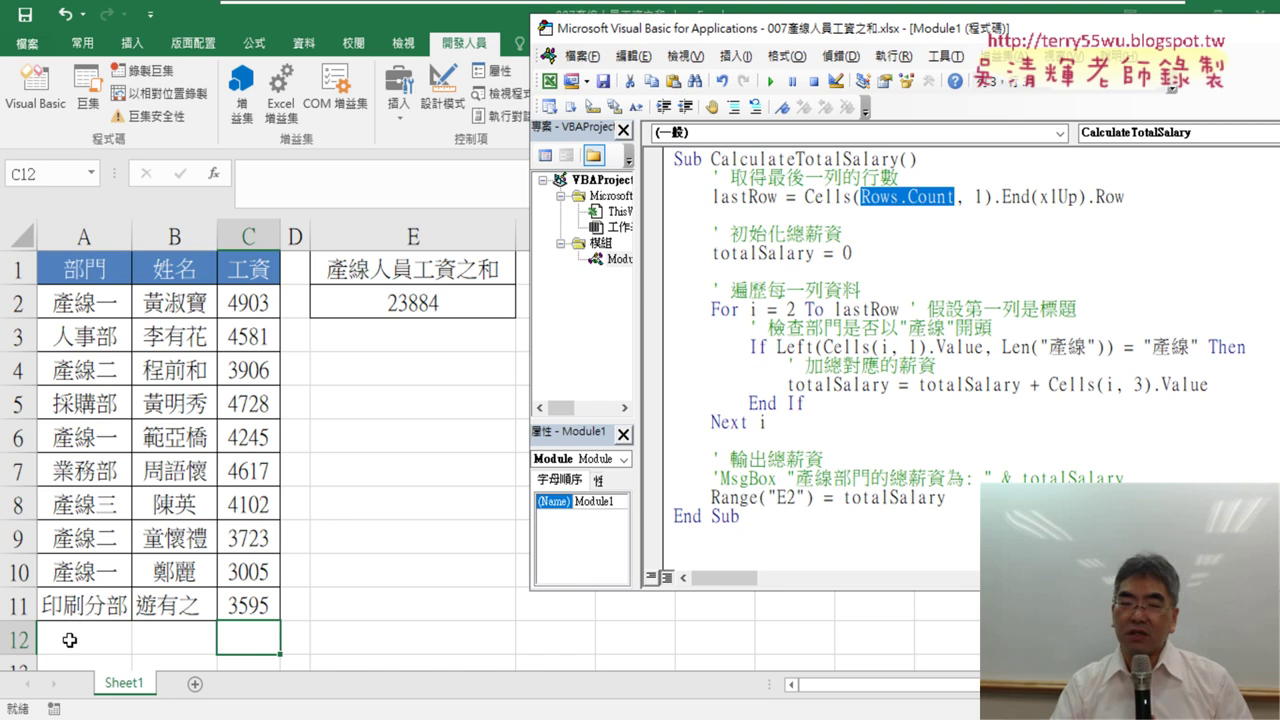
{"action": "left_click", "coordinate": [70, 641]}
{"action": "key", "text": "ctrl+Down"}
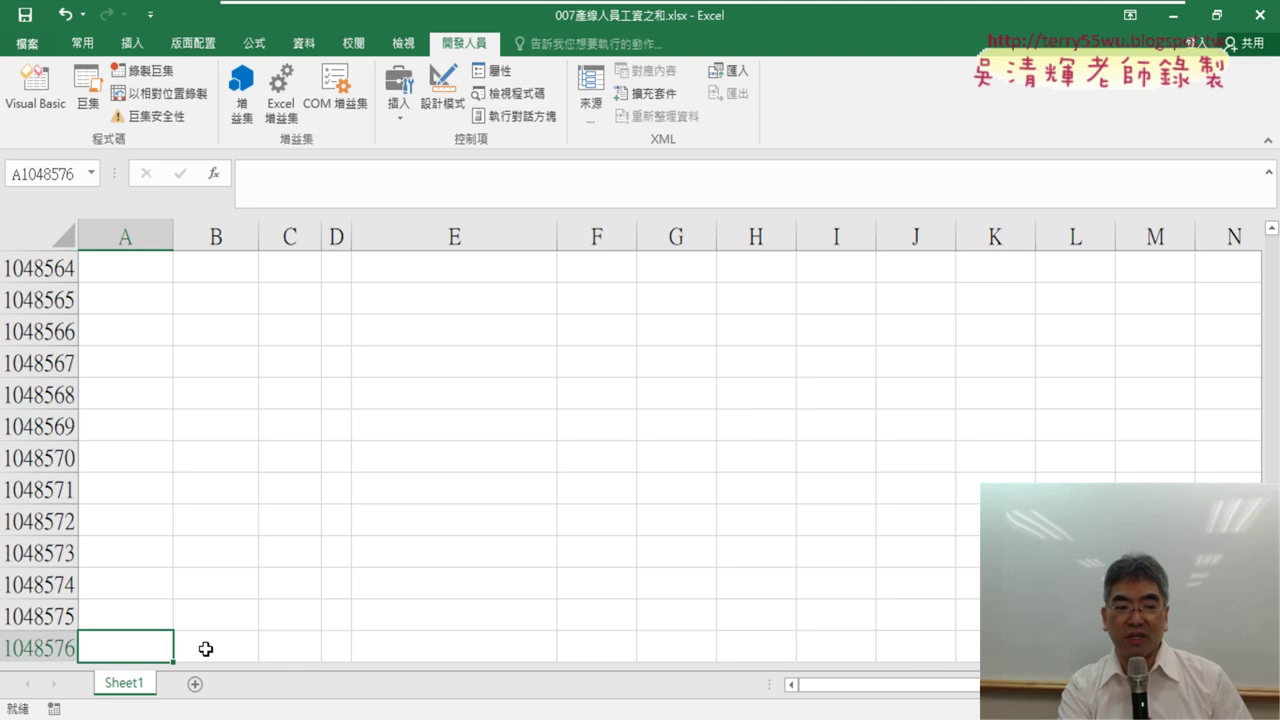
Reopen the VBA editor and select Rows.Count and the 1 argument in the lastRow line
{"action": "left_click", "coordinate": [40, 87]}
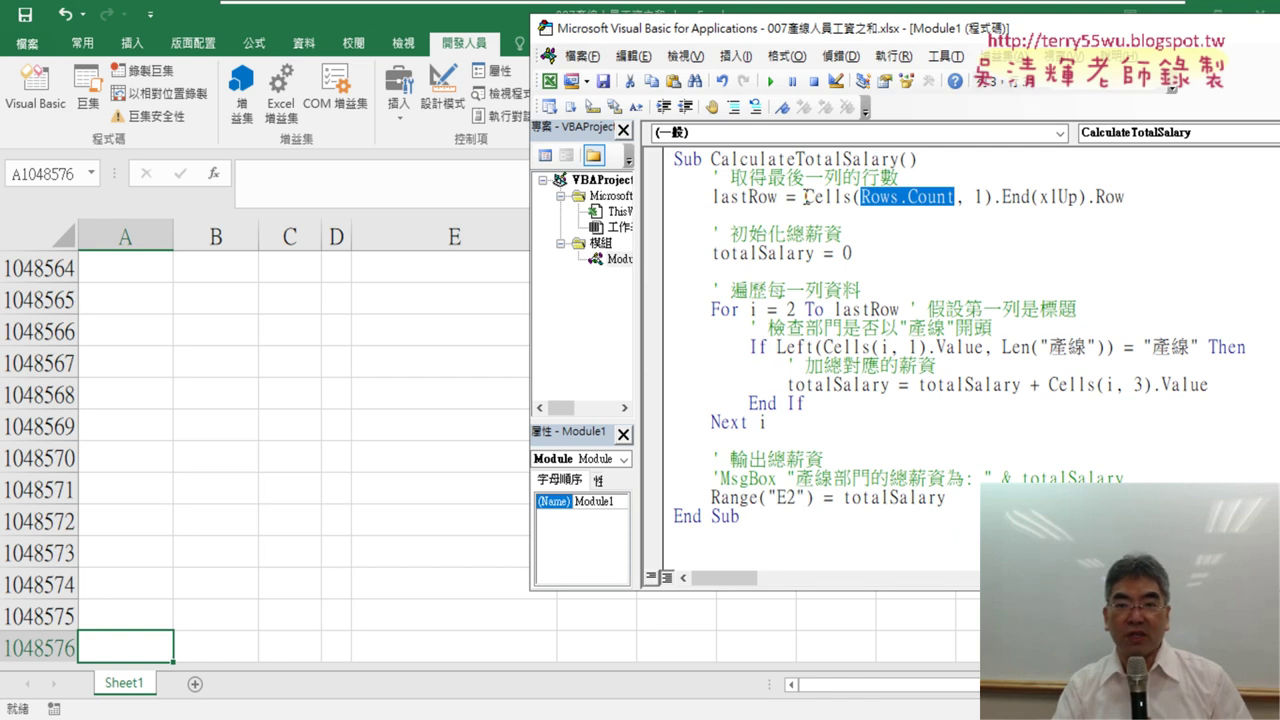
{"action": "left_click_drag", "start_coordinate": [805, 196], "coordinate": [955, 196]}
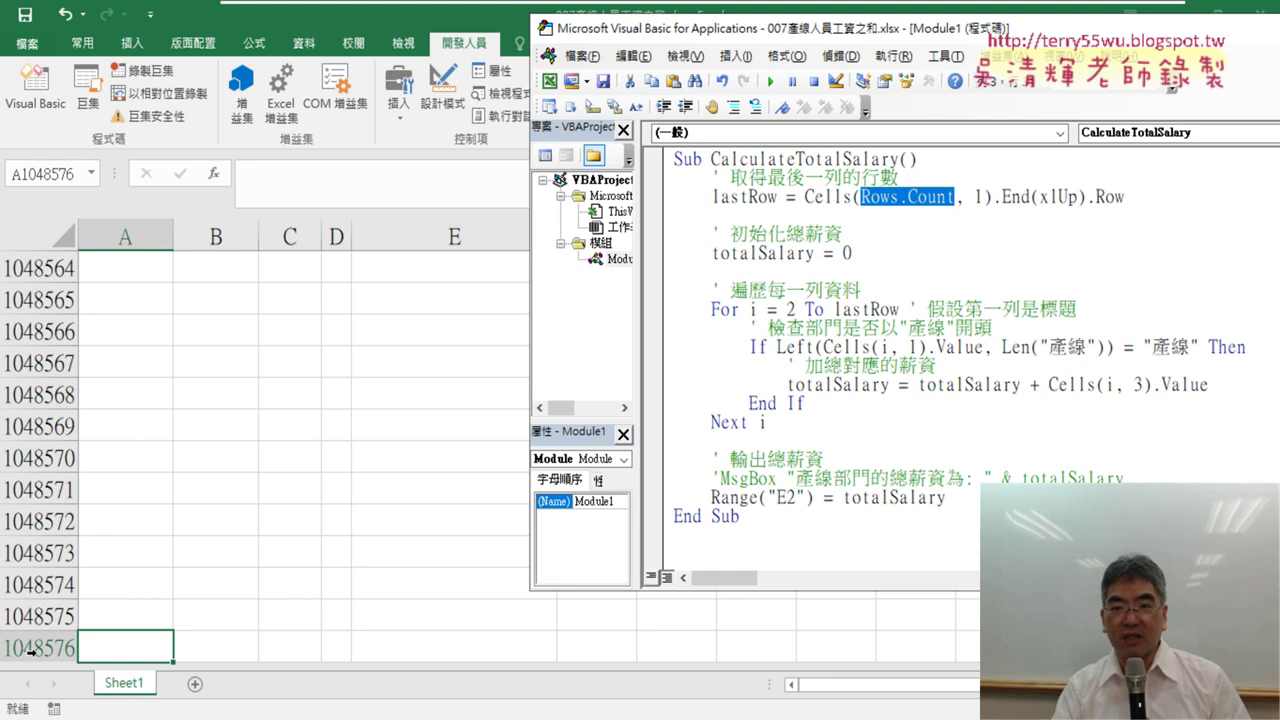
{"action": "double_click", "coordinate": [979, 197]}
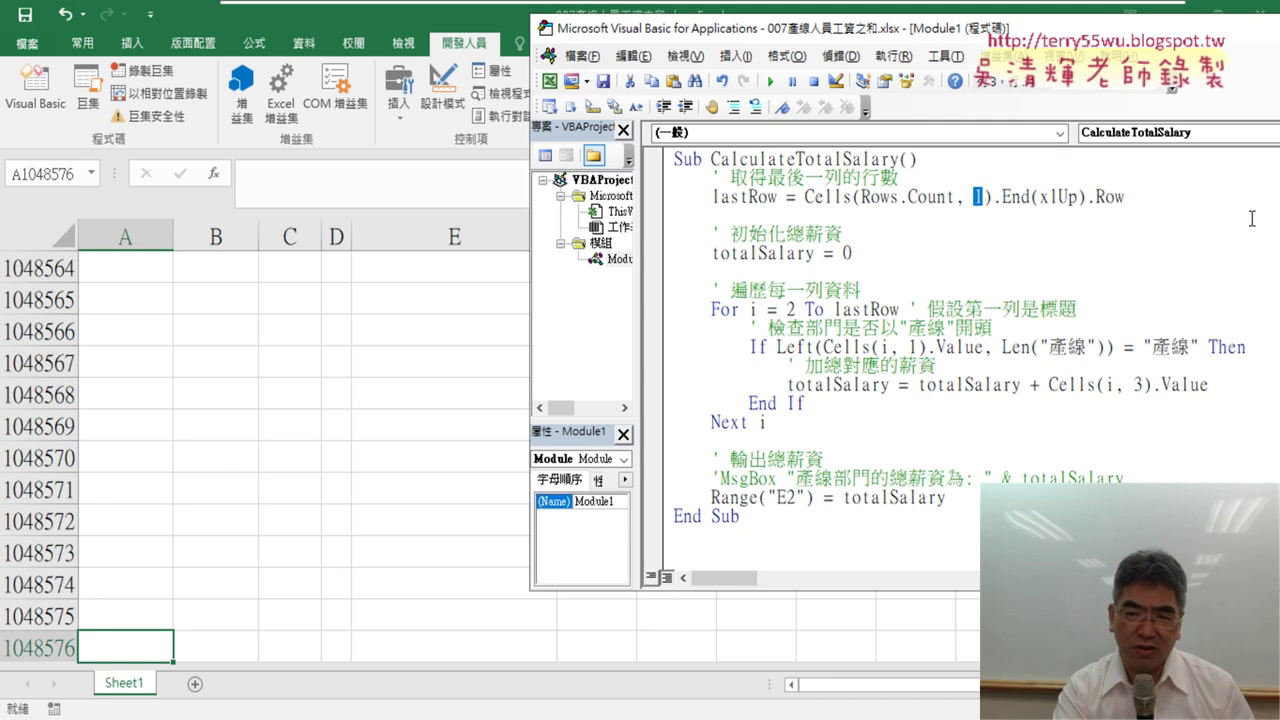
Replace Cells(Rows.Count, 1).End(xlUp).Row with Range("A1").End(xlDown).Row in the lastRow line
{"action": "type", "text": "\"\""}
{"action": "type", "text": "A"}
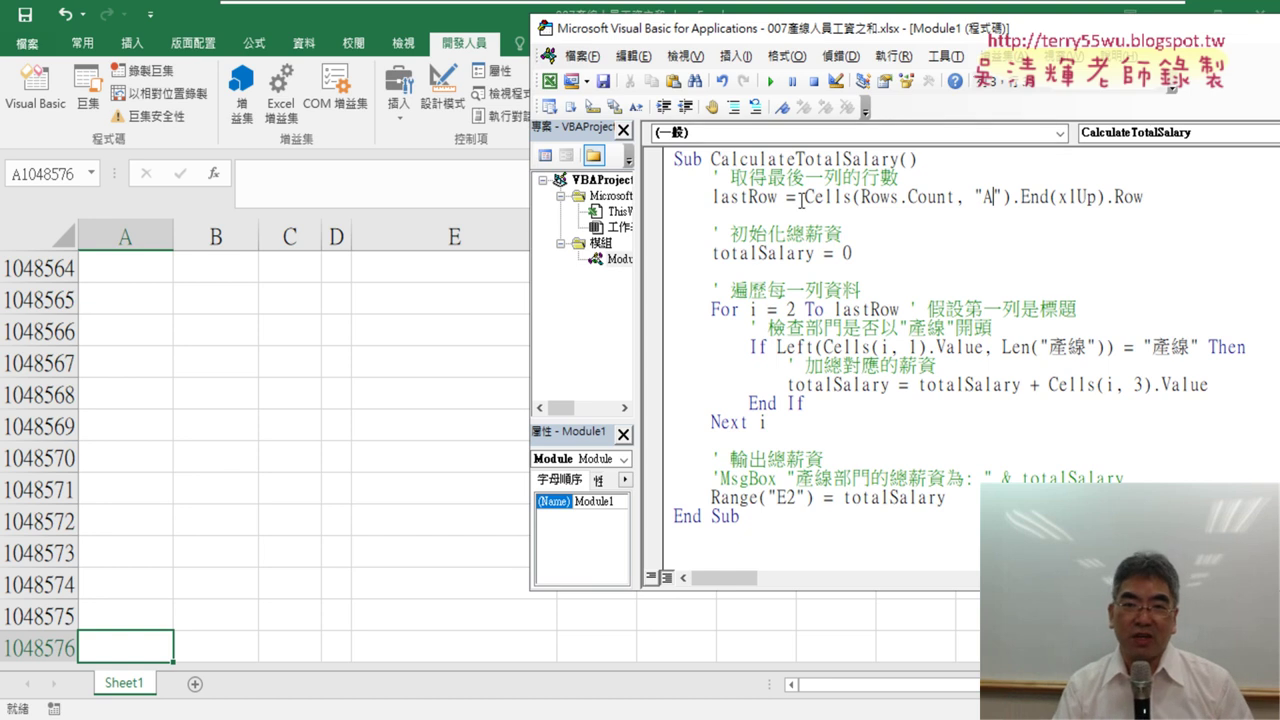
{"action": "left_click_drag", "start_coordinate": [805, 197], "coordinate": [1151, 197]}
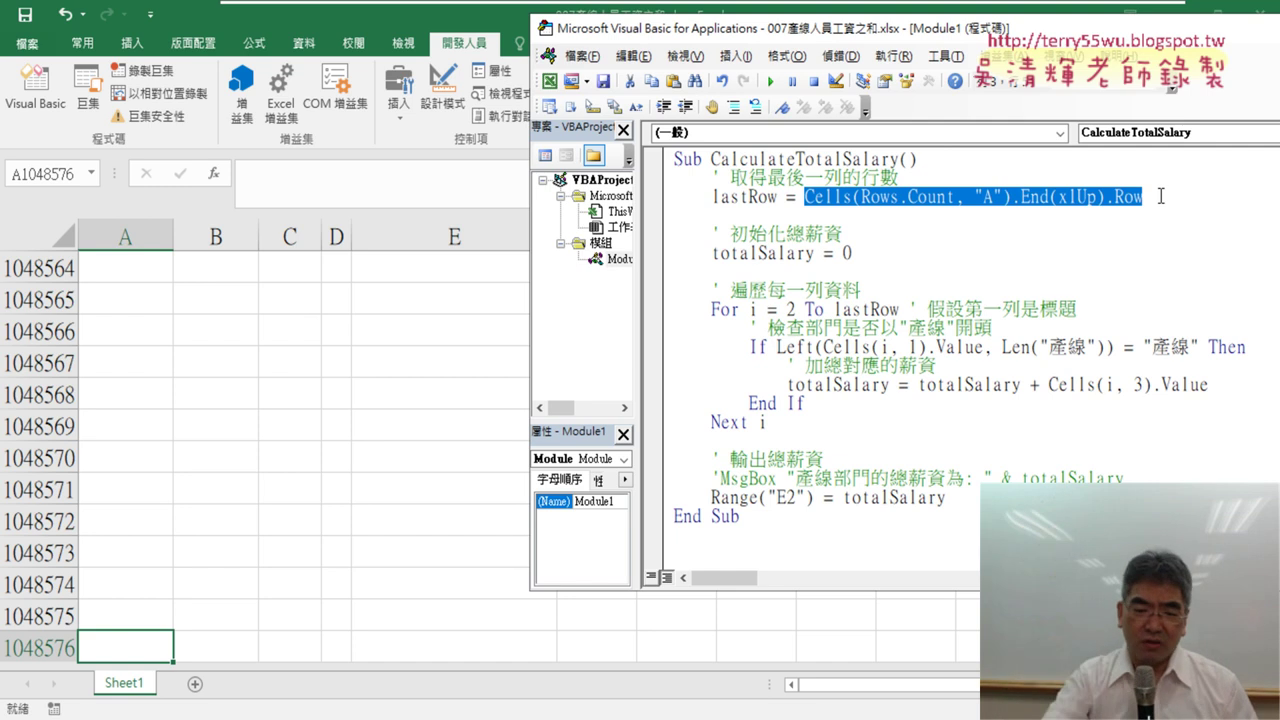
{"action": "type", "text": "ran"}
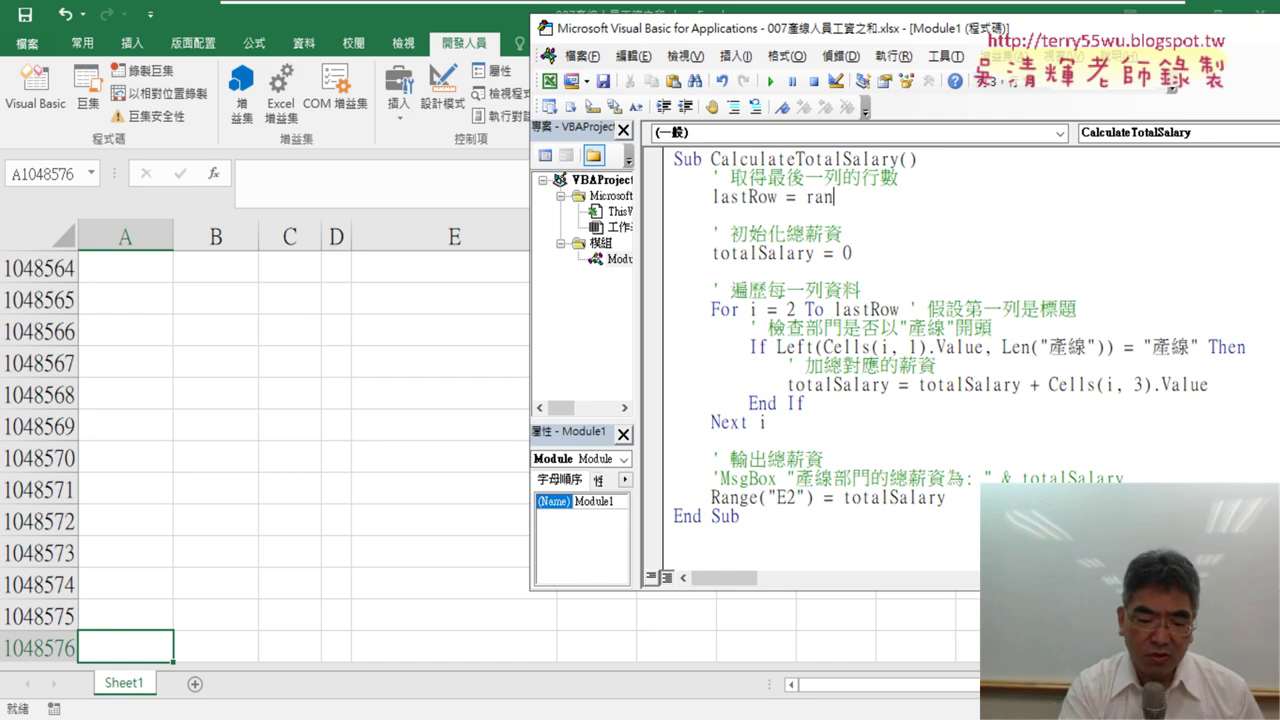
{"action": "type", "text": "ge(\"A1"}
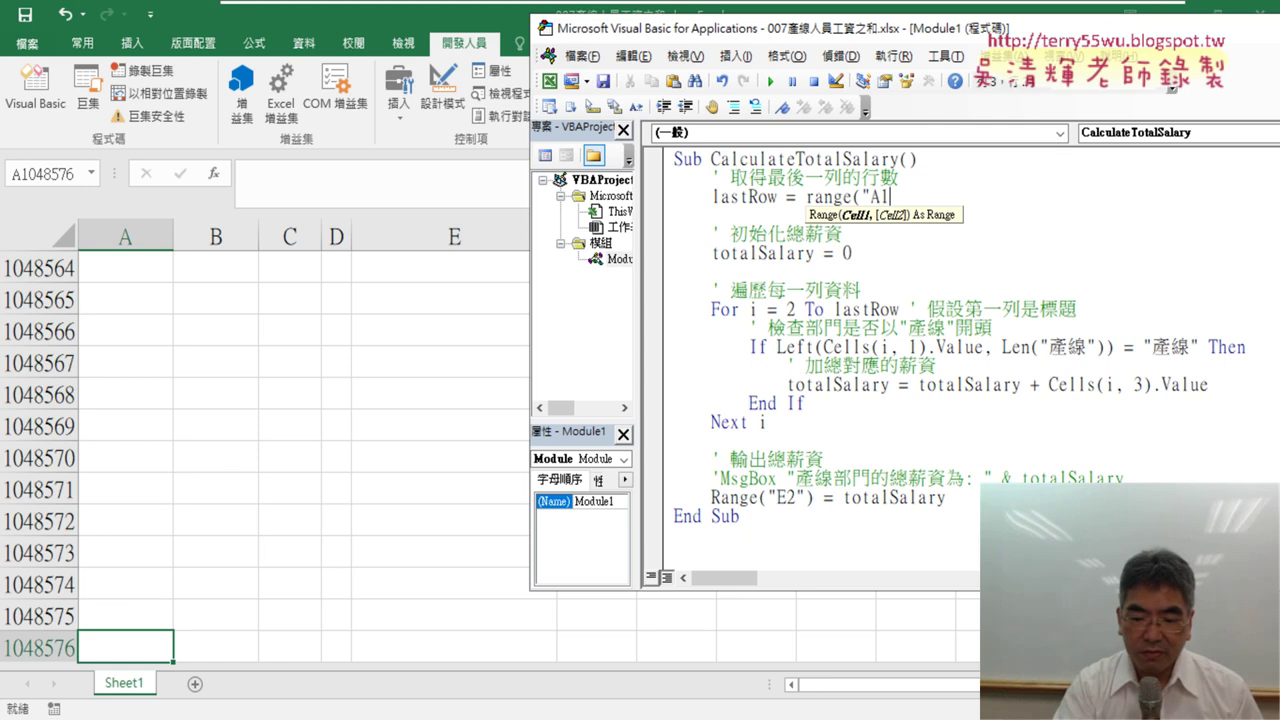
{"action": "type", "text": "\")."}
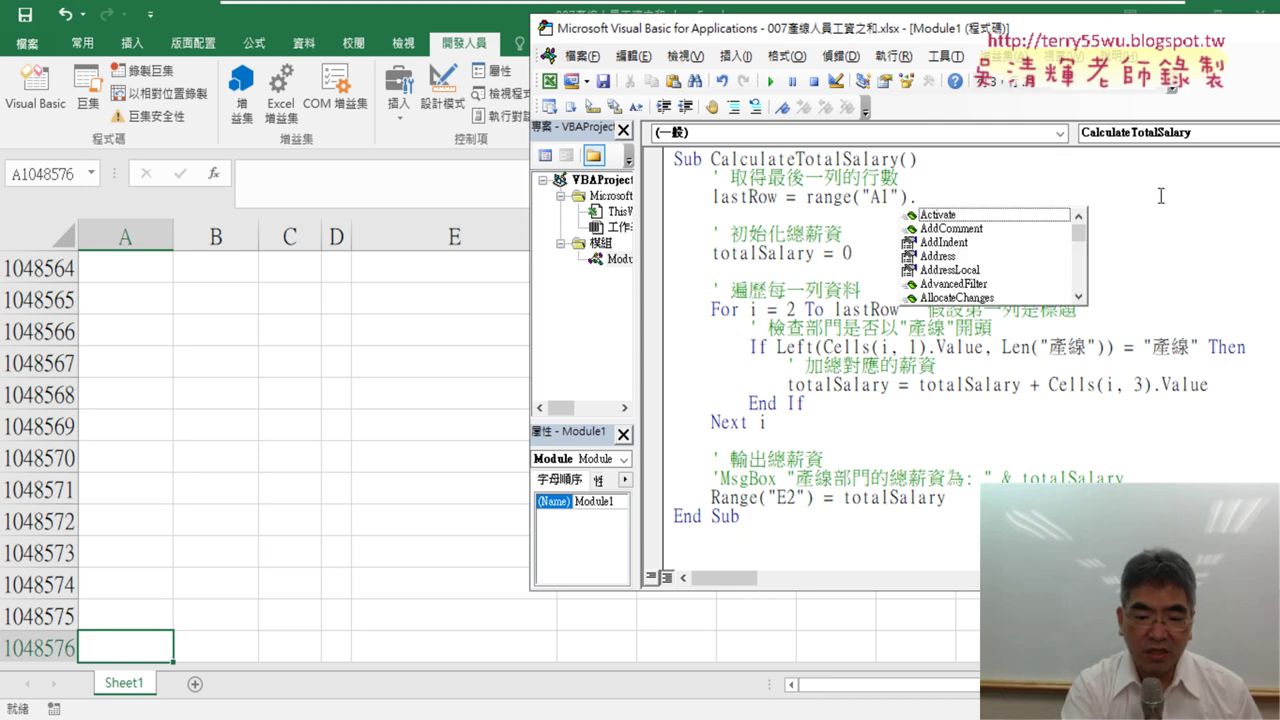
{"action": "type", "text": "End "}
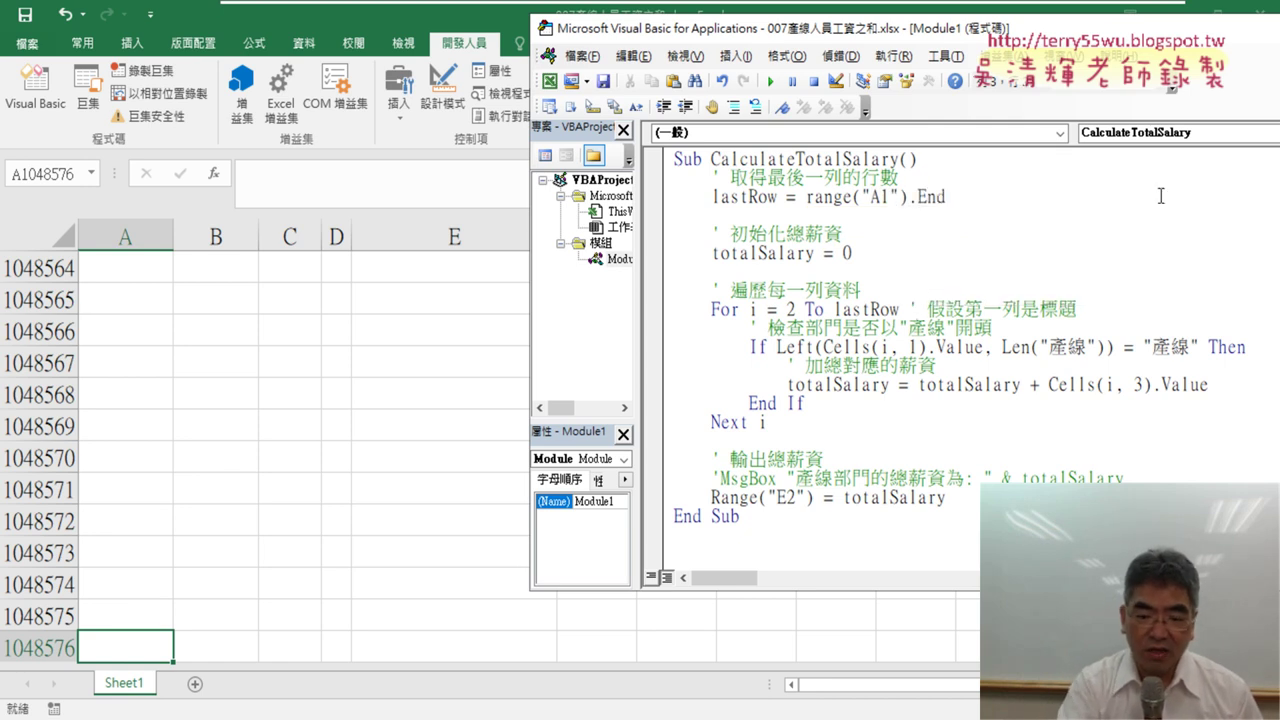
{"action": "type", "text": "("}
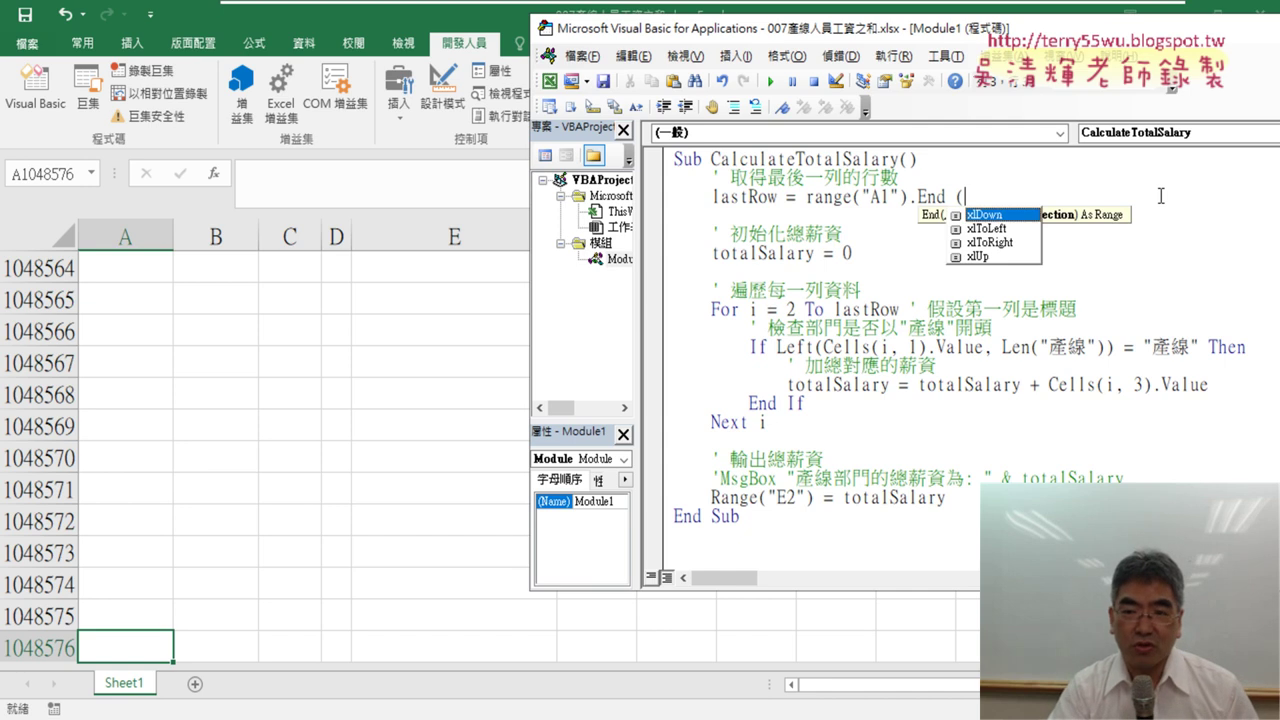
{"action": "key", "text": "Tab"}
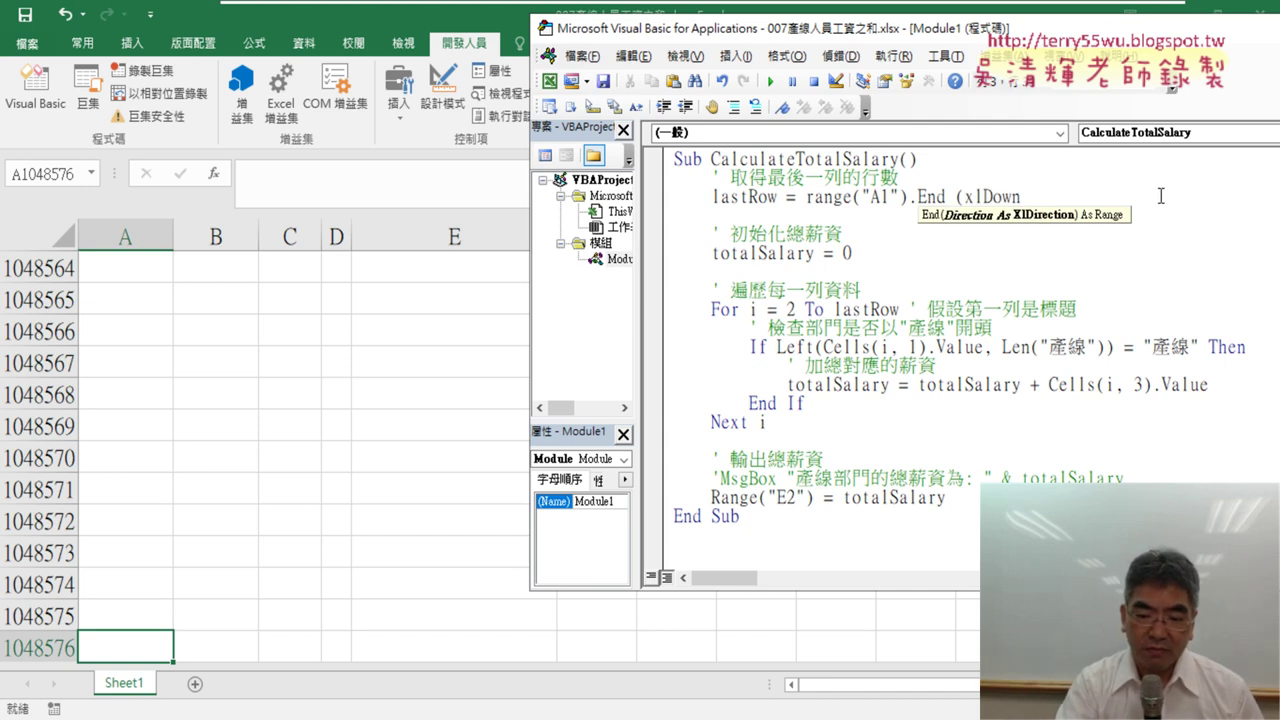
{"action": "type", "text": ")."}
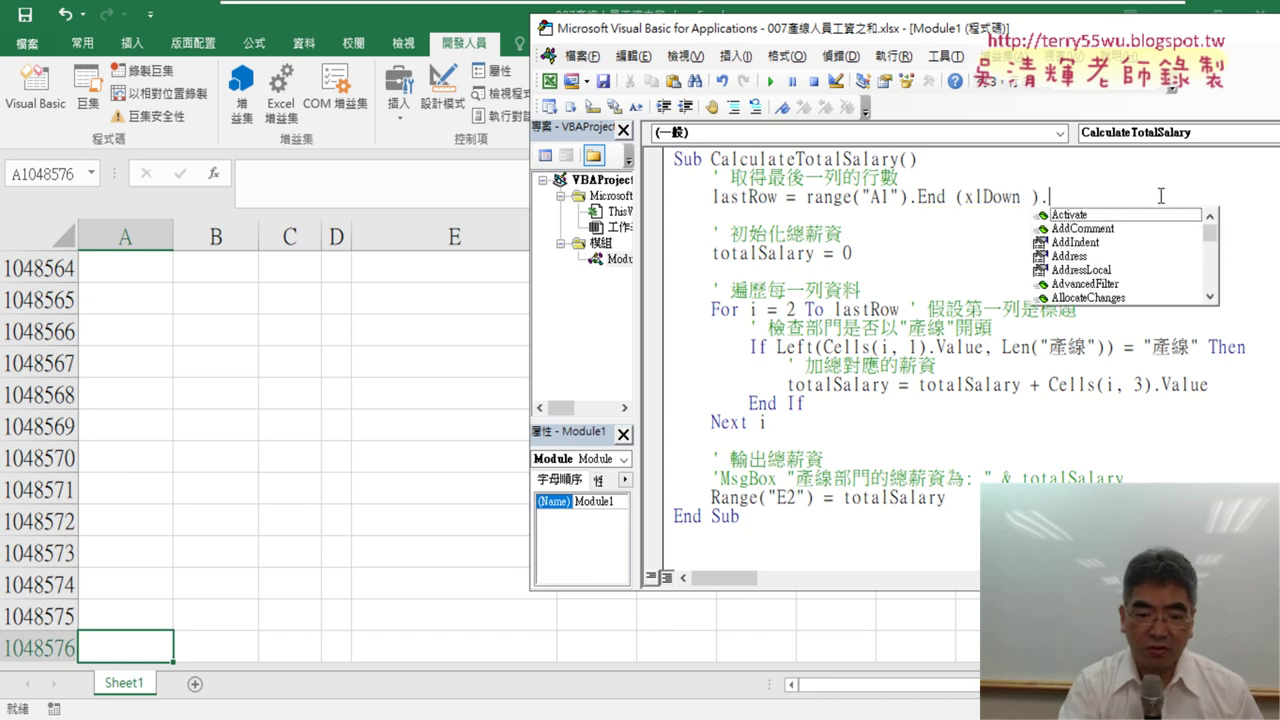
{"action": "type", "text": "row"}
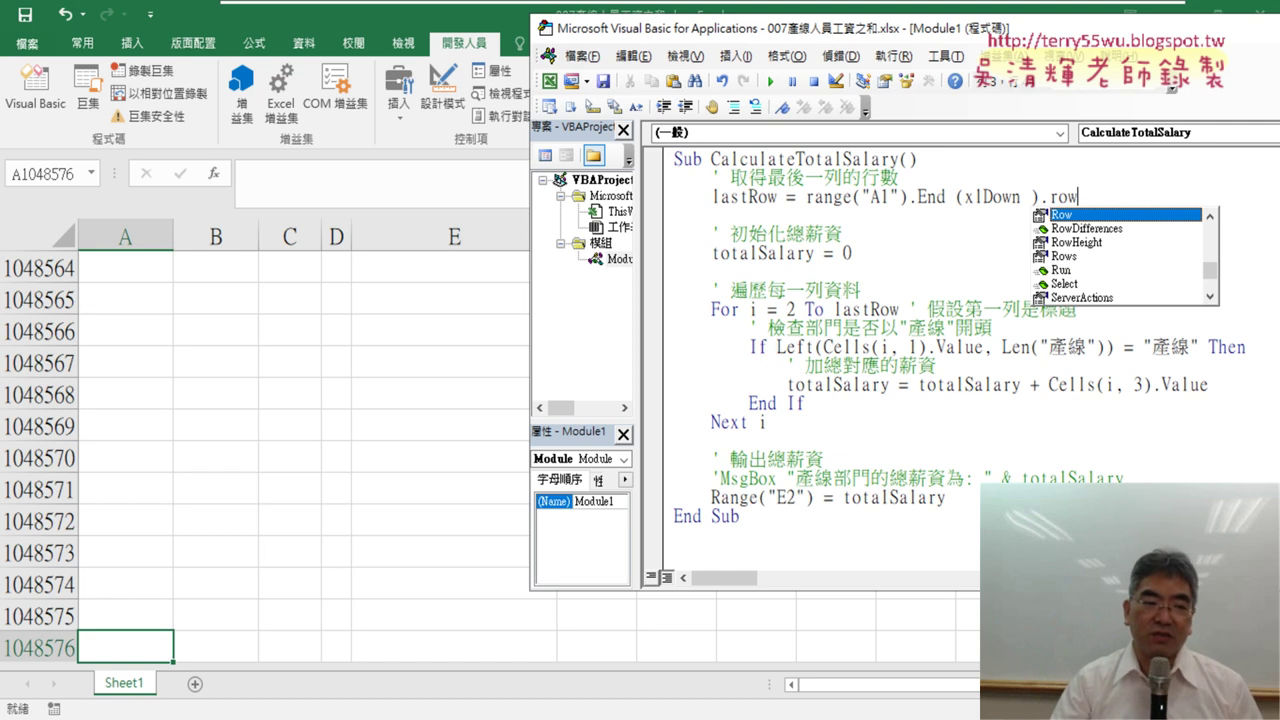
{"action": "left_click", "coordinate": [870, 241]}
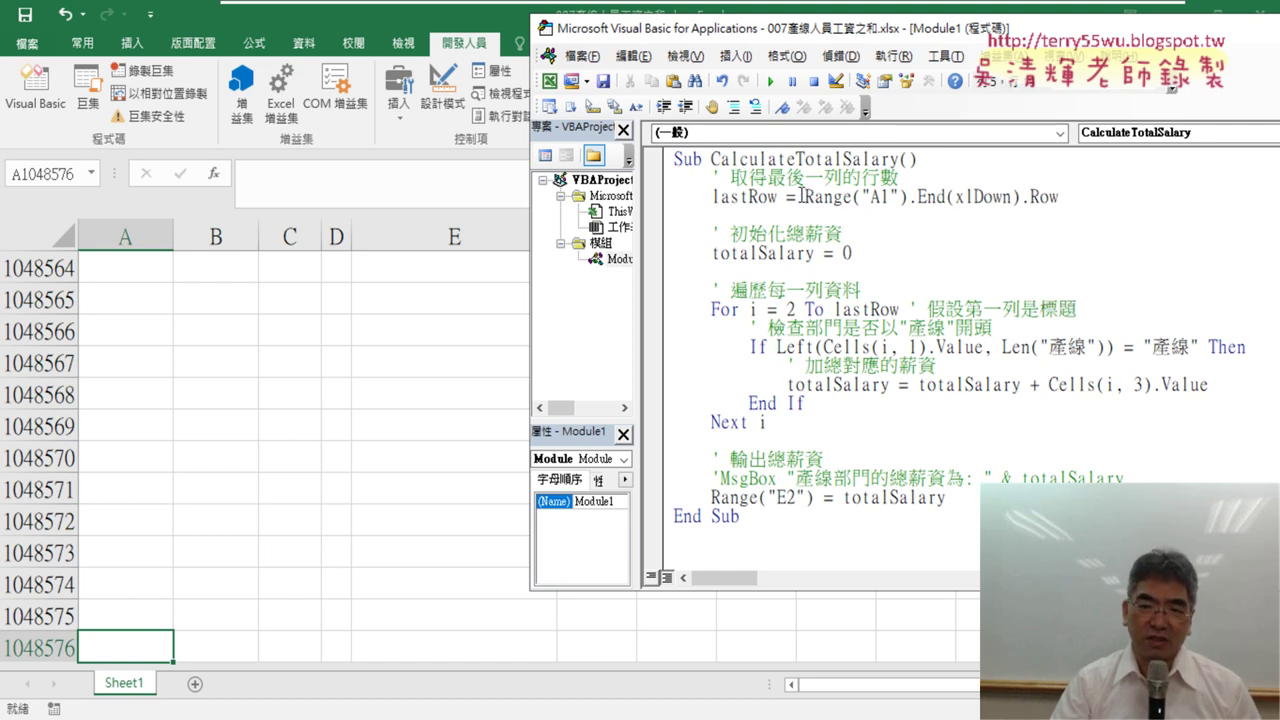
{"action": "left_click_drag", "start_coordinate": [797, 196], "coordinate": [918, 197]}
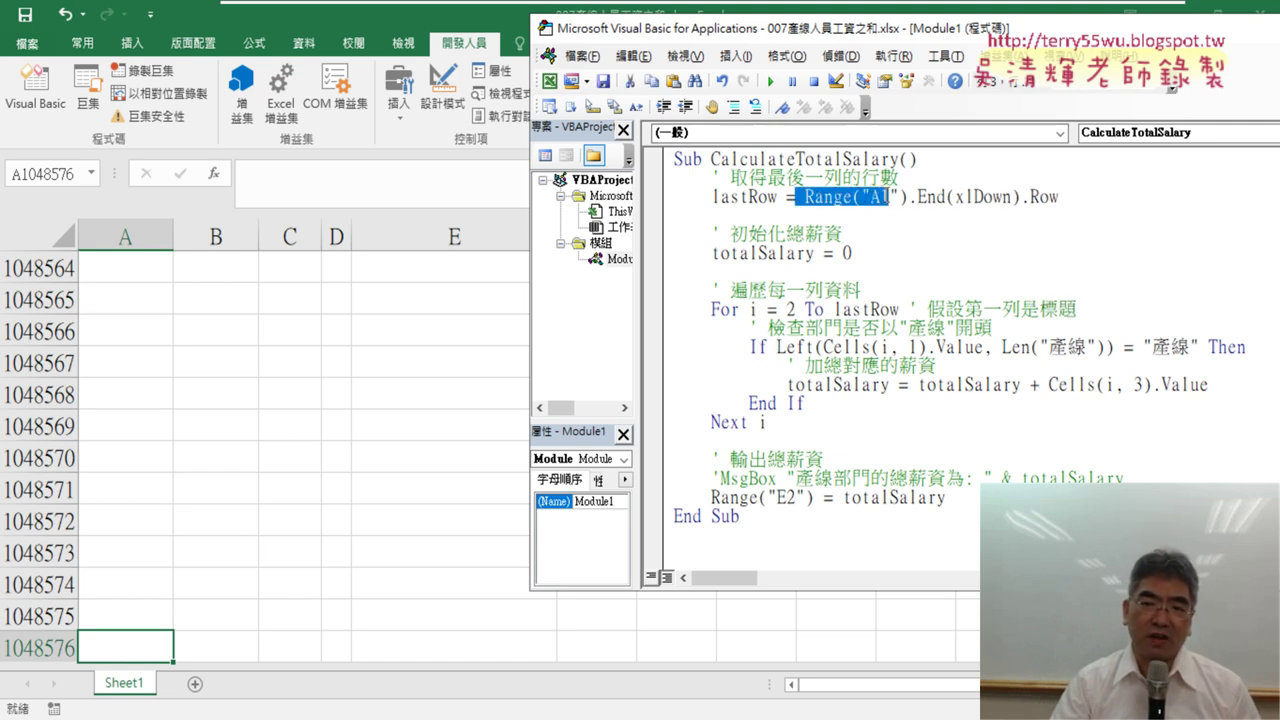
Test Ctrl+Up/Down jumps between the table top, A11 and the sheet's last row
{"action": "left_click", "coordinate": [137, 651]}
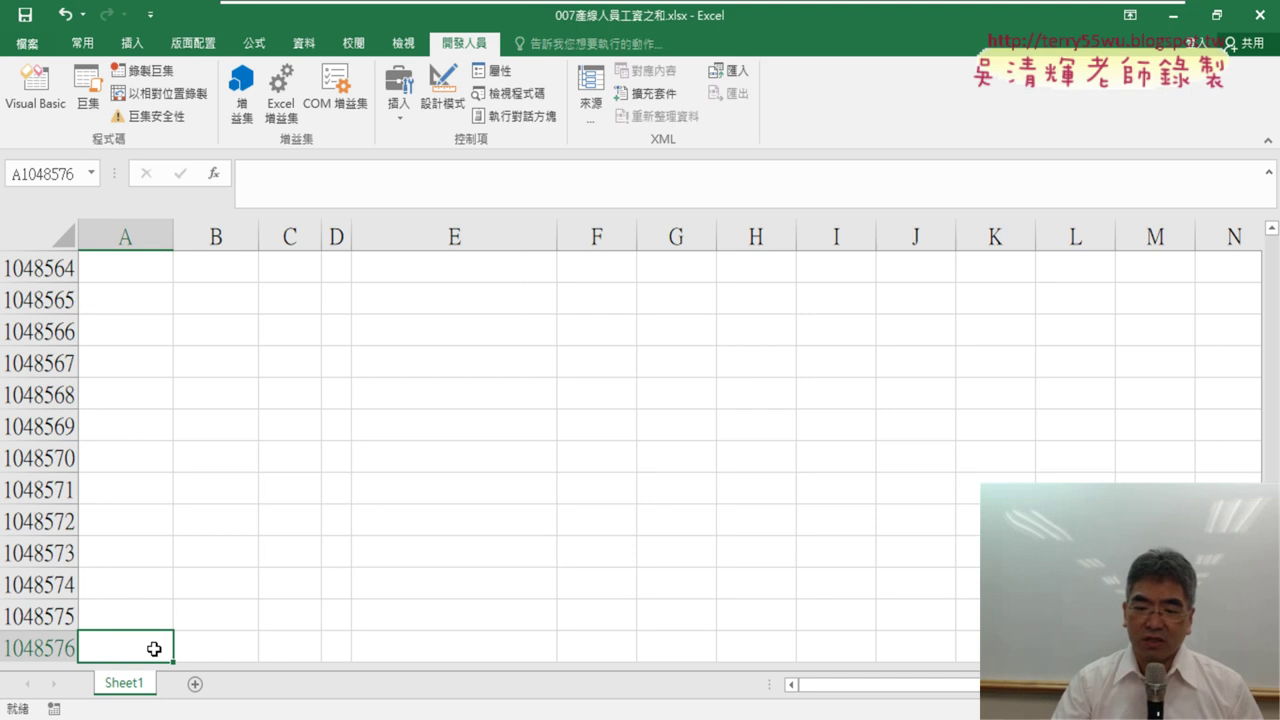
{"action": "key", "text": "ctrl+Up"}
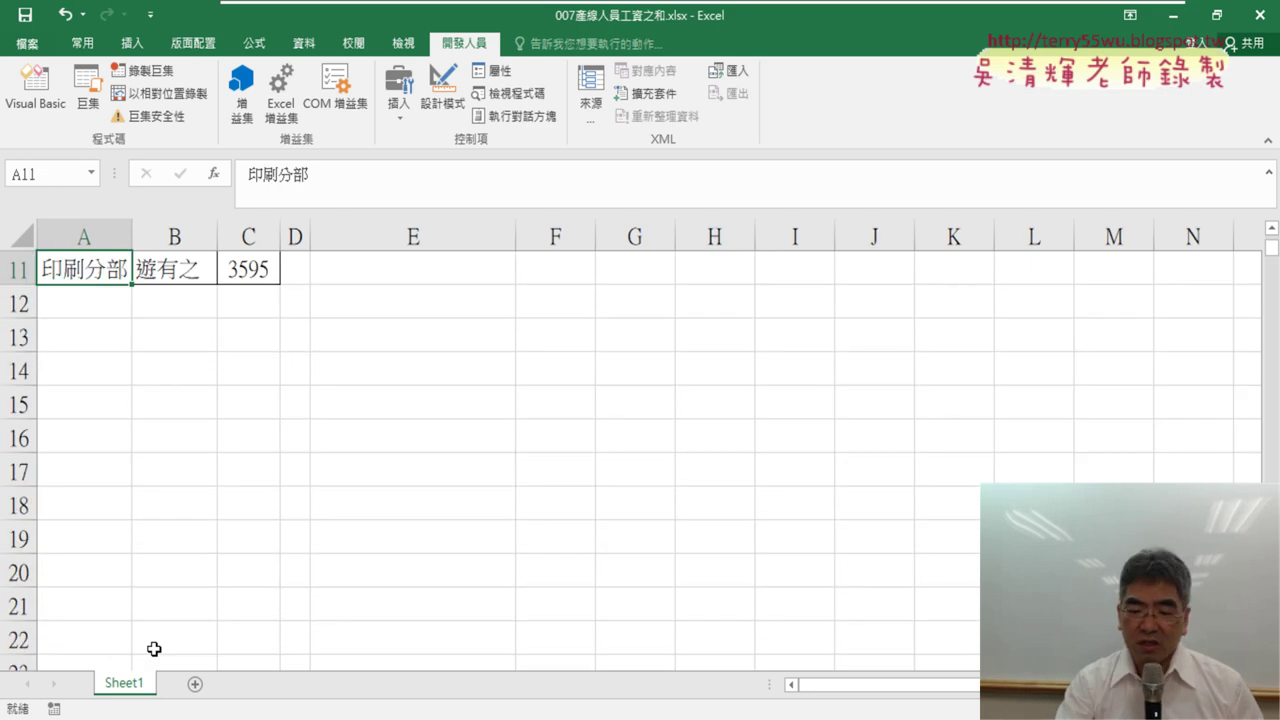
{"action": "key", "text": "ctrl+Up"}
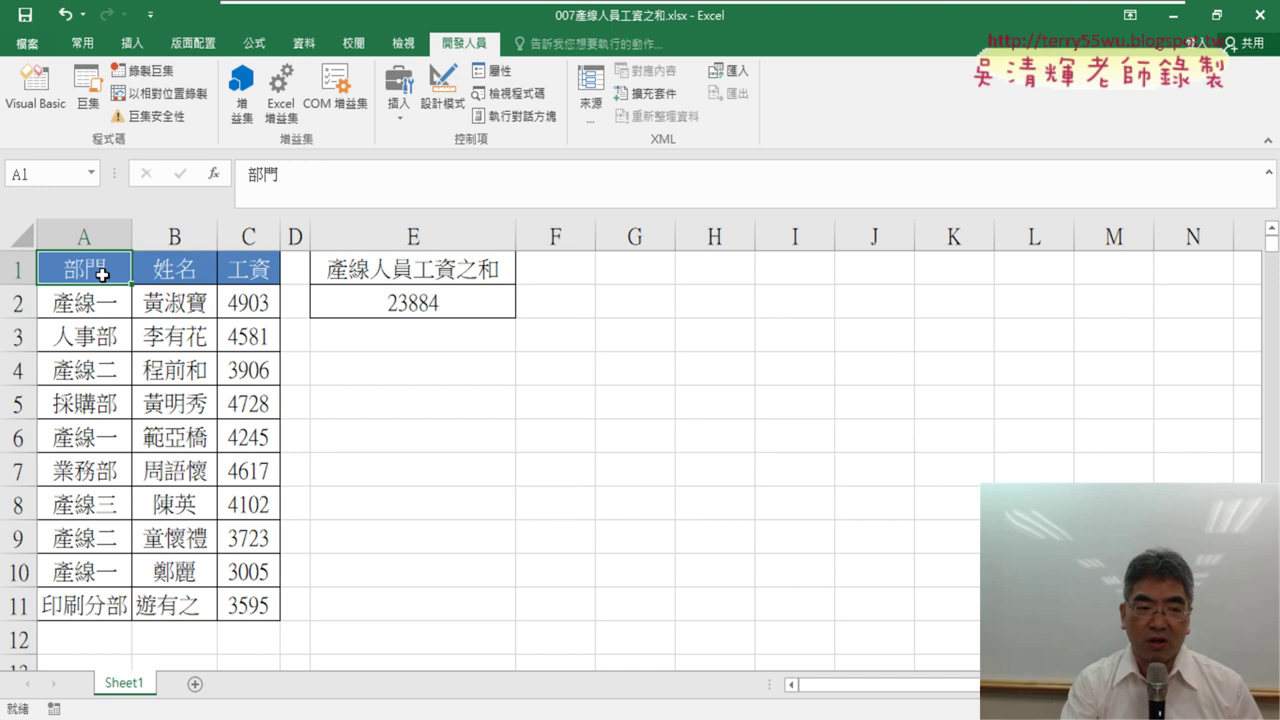
{"action": "key", "text": "ctrl+Down"}
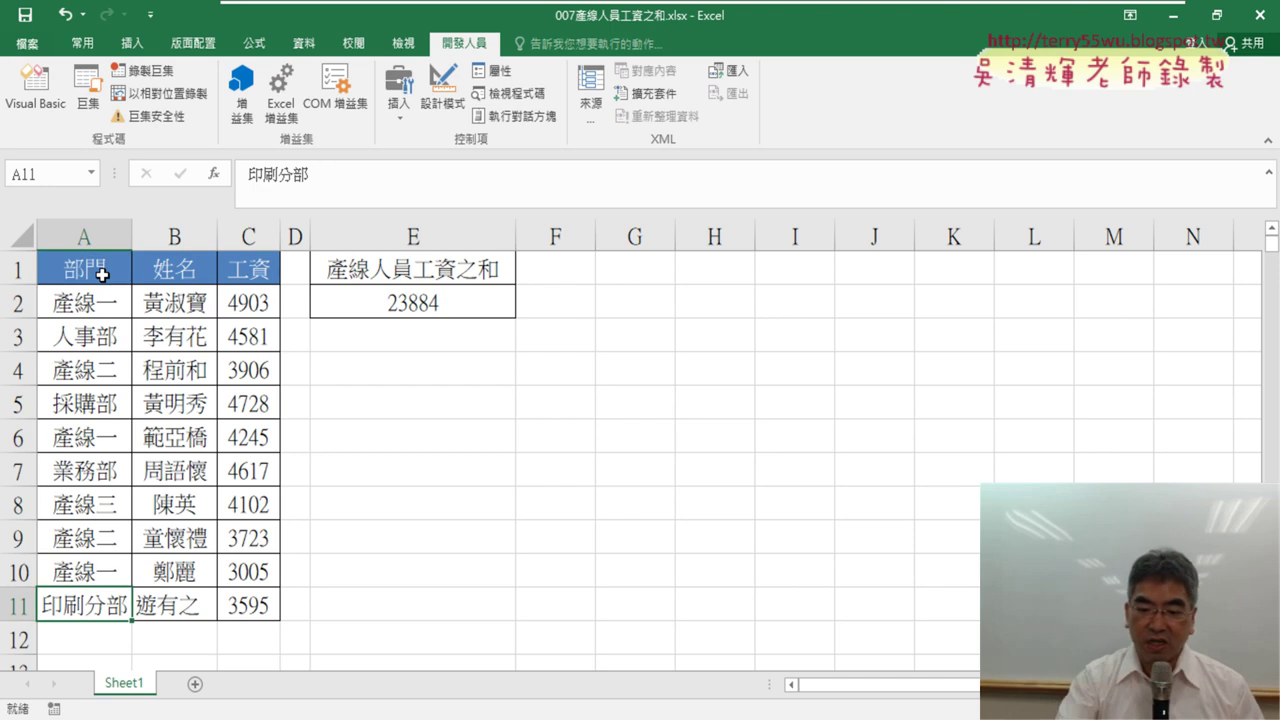
{"action": "key", "text": "ctrl+Down"}
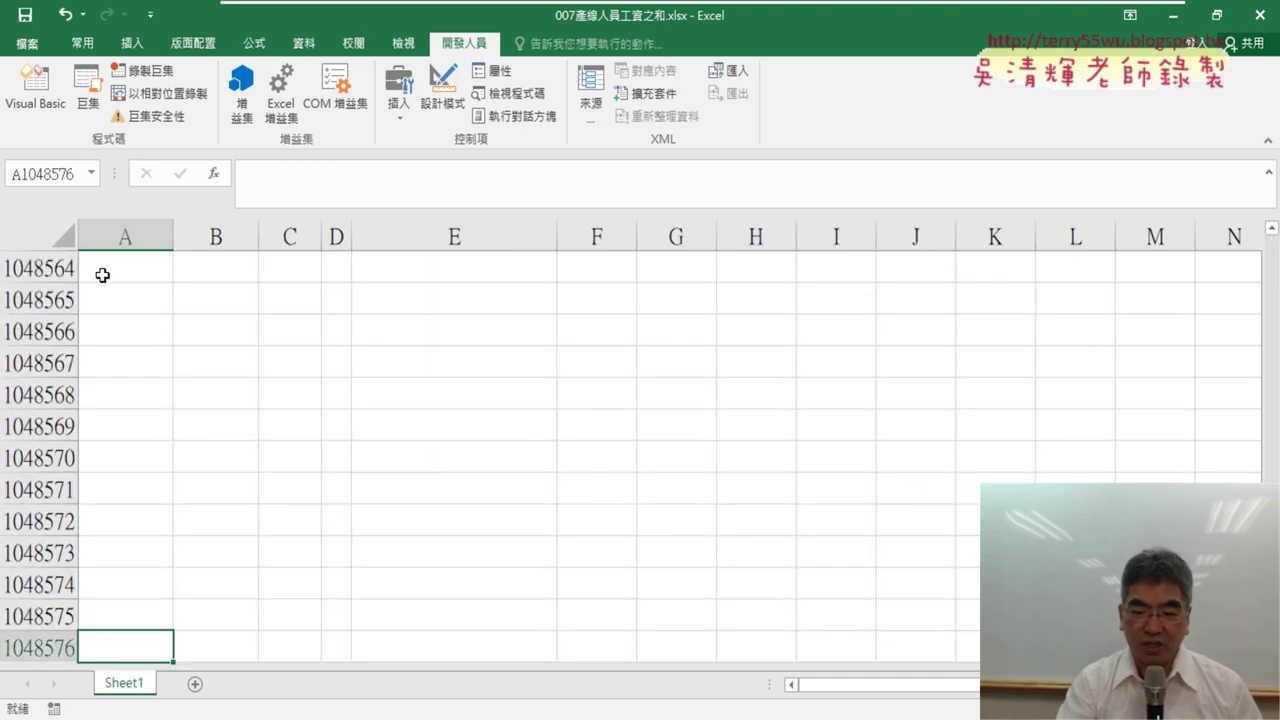
{"action": "key", "text": "ctrl+Up"}
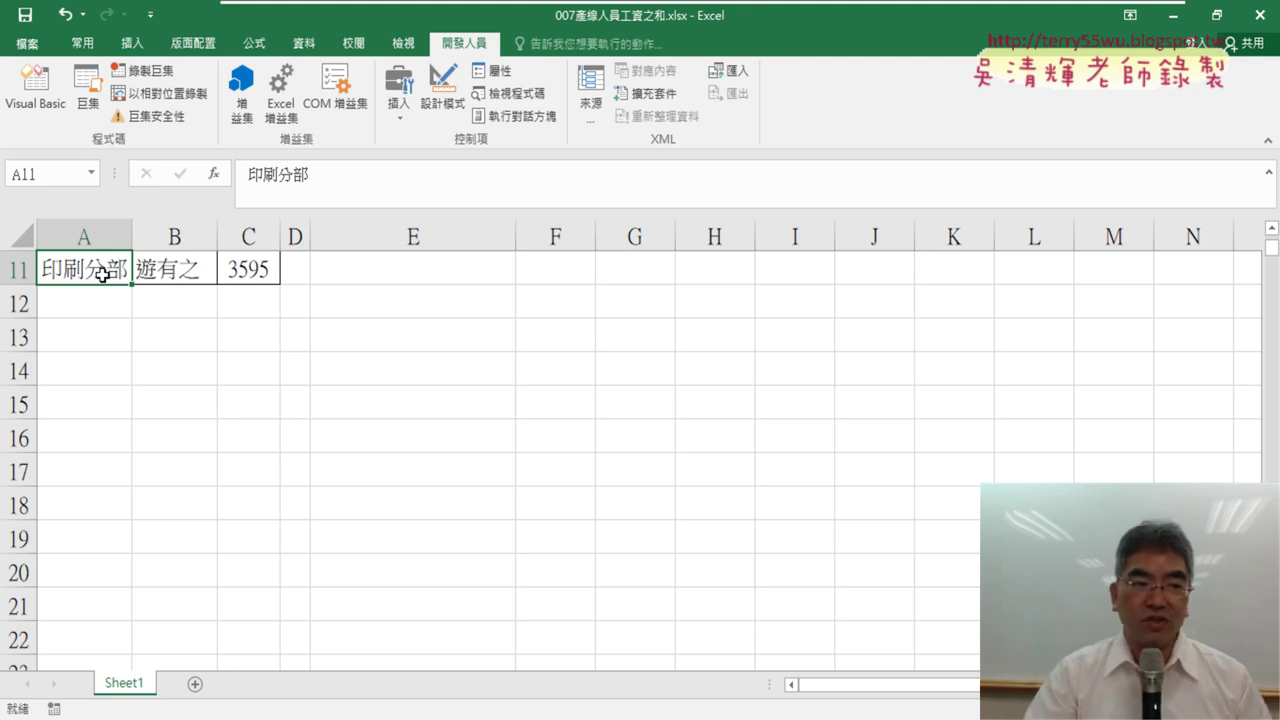
From header A1, jump down to A11 and reopen the Visual Basic editor
{"action": "key", "text": "ctrl+Home"}
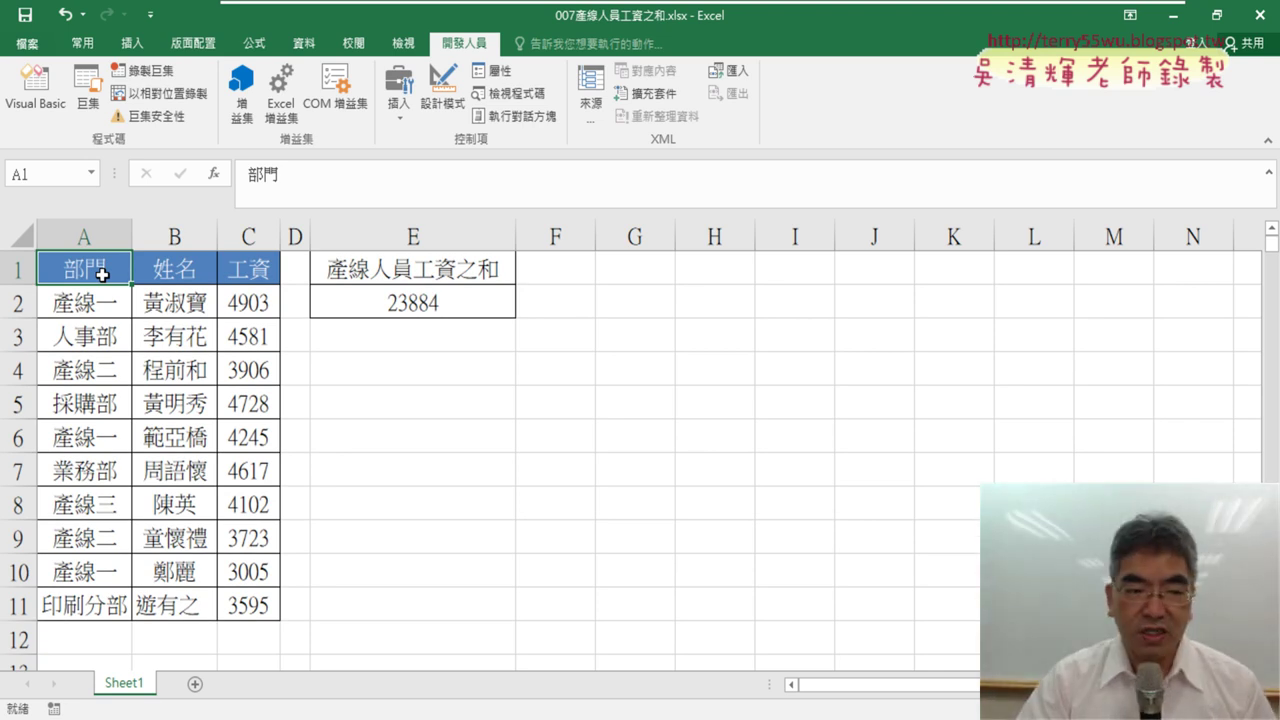
{"action": "key", "text": "ctrl+Down"}
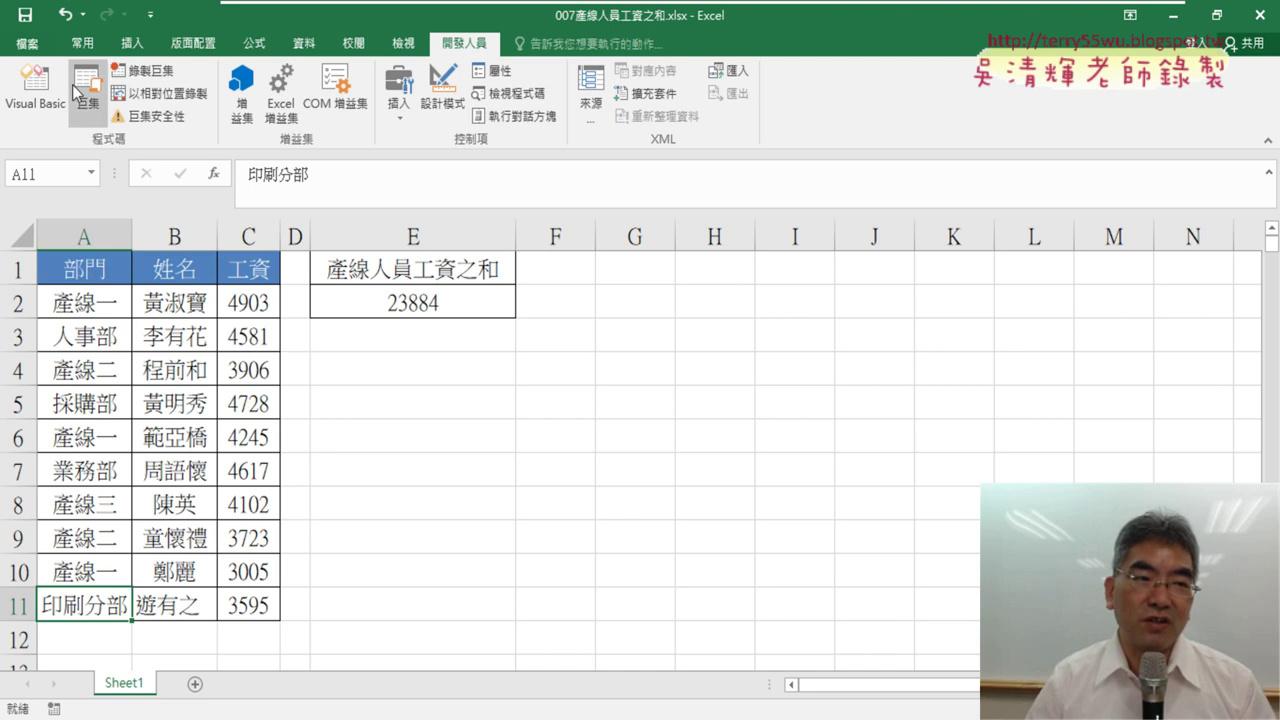
{"action": "left_click", "coordinate": [35, 88]}
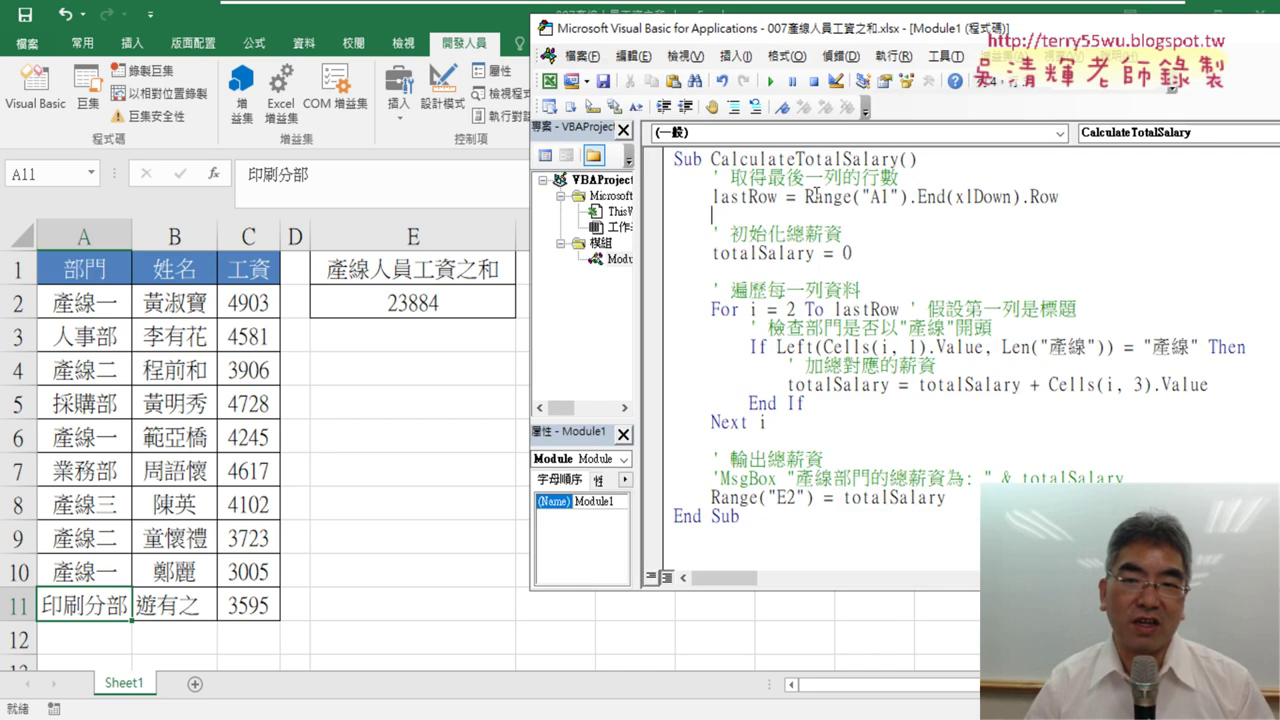
{"action": "left_click_drag", "start_coordinate": [805, 200], "coordinate": [1077, 204]}
{"action": "type", "text": "11"}
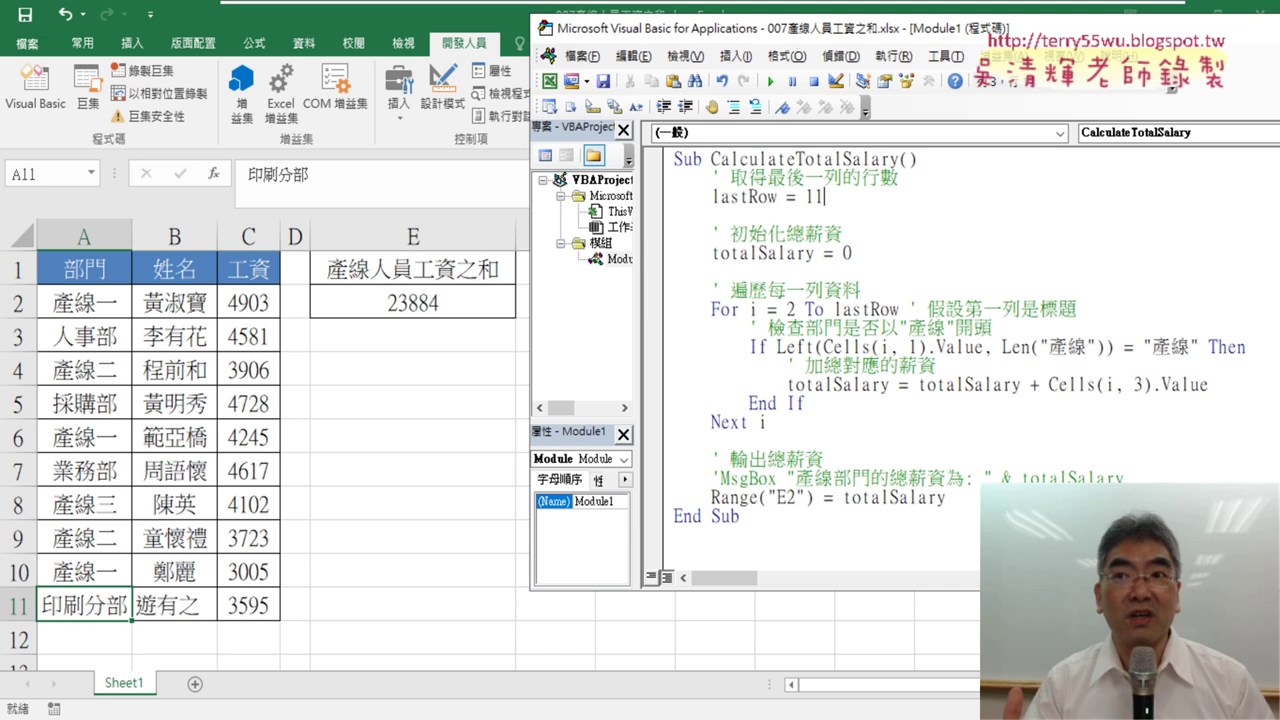
{"action": "key", "text": "ctrl+z"}
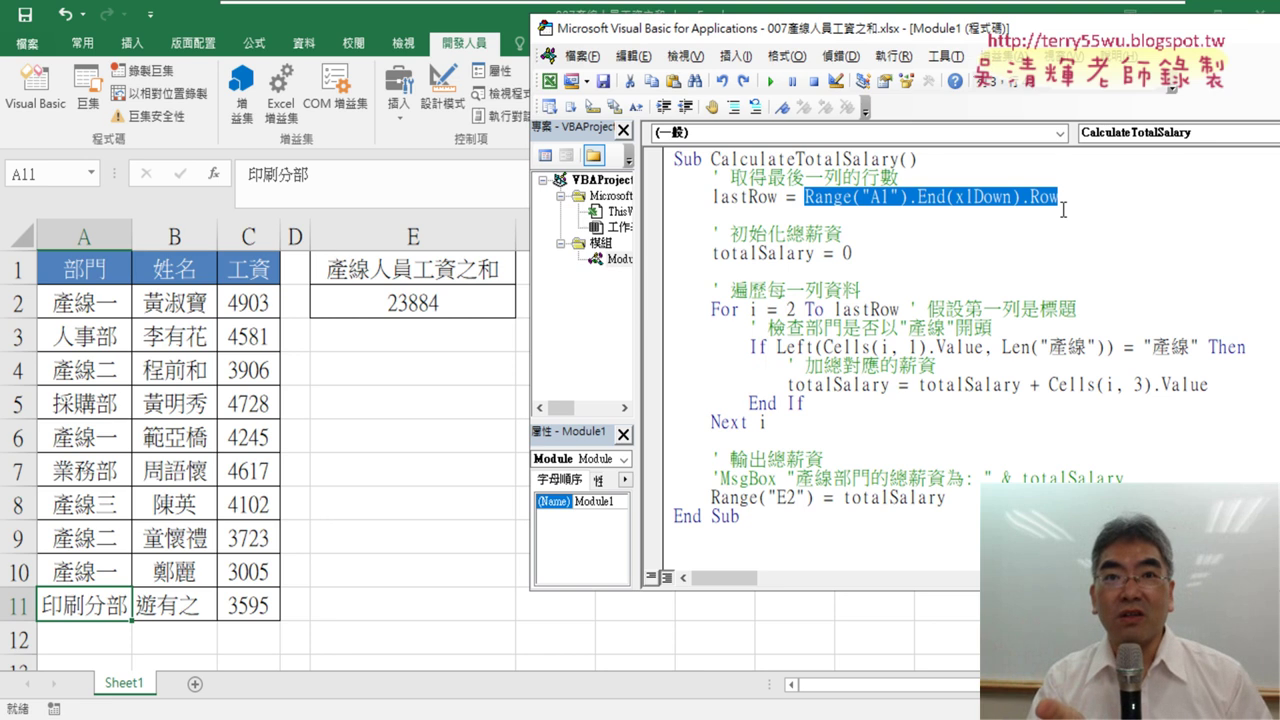
{"action": "type", "text": "11"}
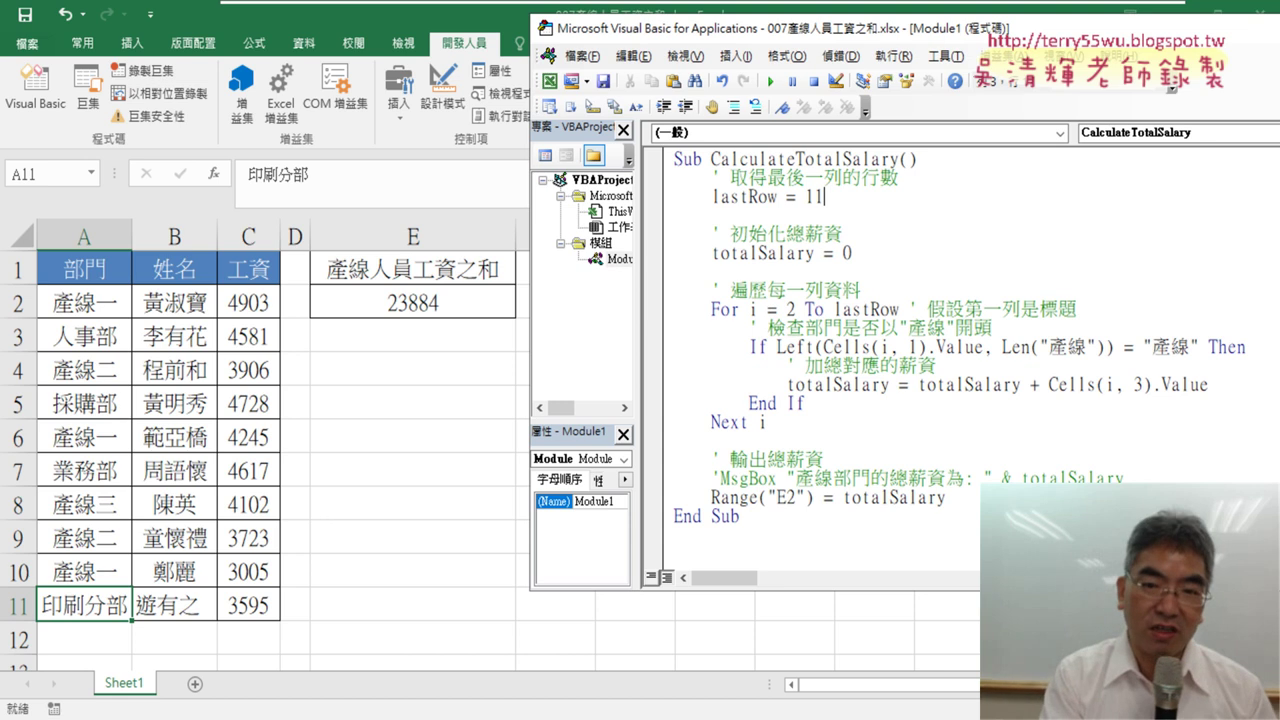
{"action": "key", "text": "ctrl+z"}
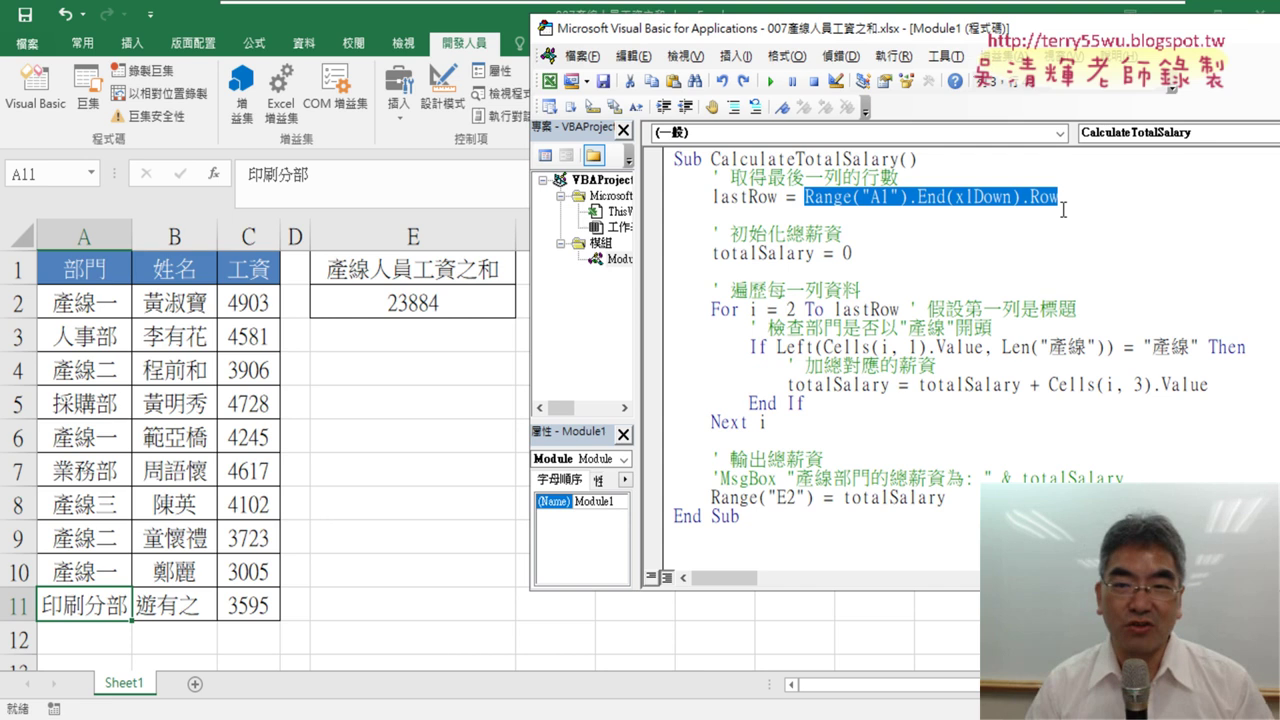
{"action": "mouse_move", "coordinate": [1088, 200]}
{"action": "left_mouse_down"}
{"action": "mouse_move", "coordinate": [948, 198]}
{"action": "mouse_move", "coordinate": [1062, 195]}
{"action": "left_mouse_up"}
Retype the lastRow line's tail as .End(xlDown).row, choosing End and xlDown from IntelliSense
{"action": "key", "text": "End"}
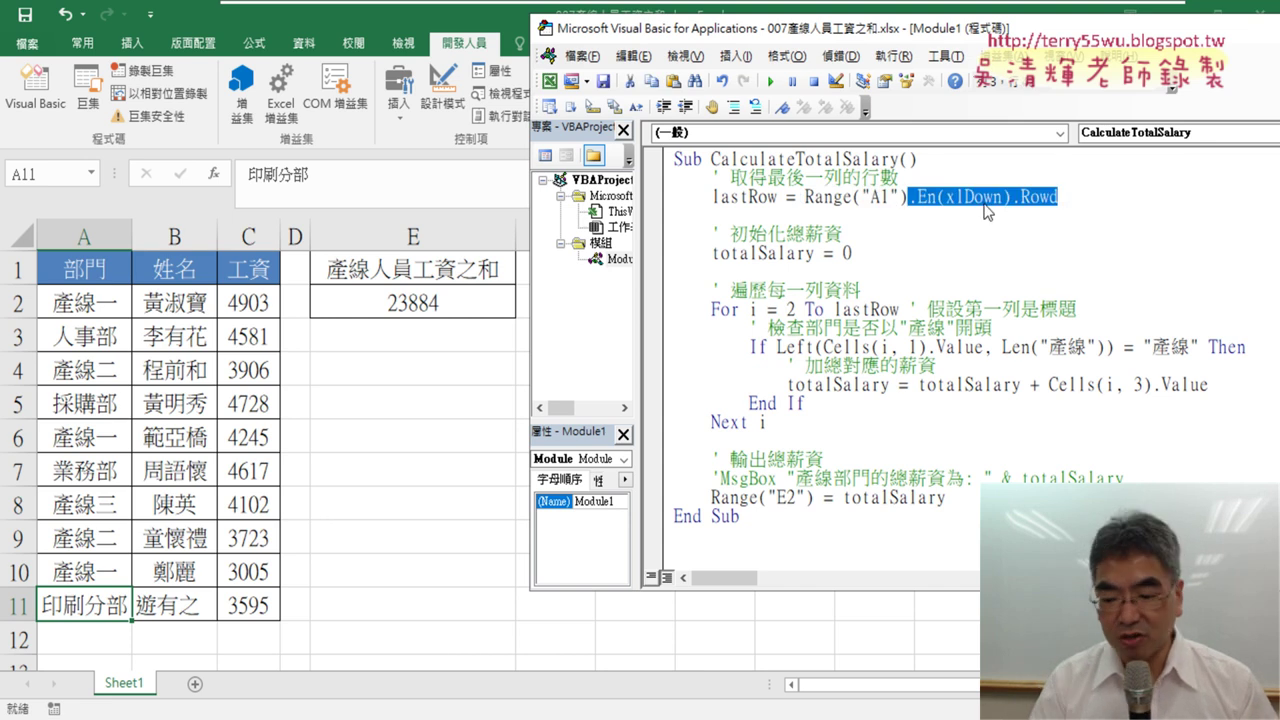
{"action": "type", "text": "."}
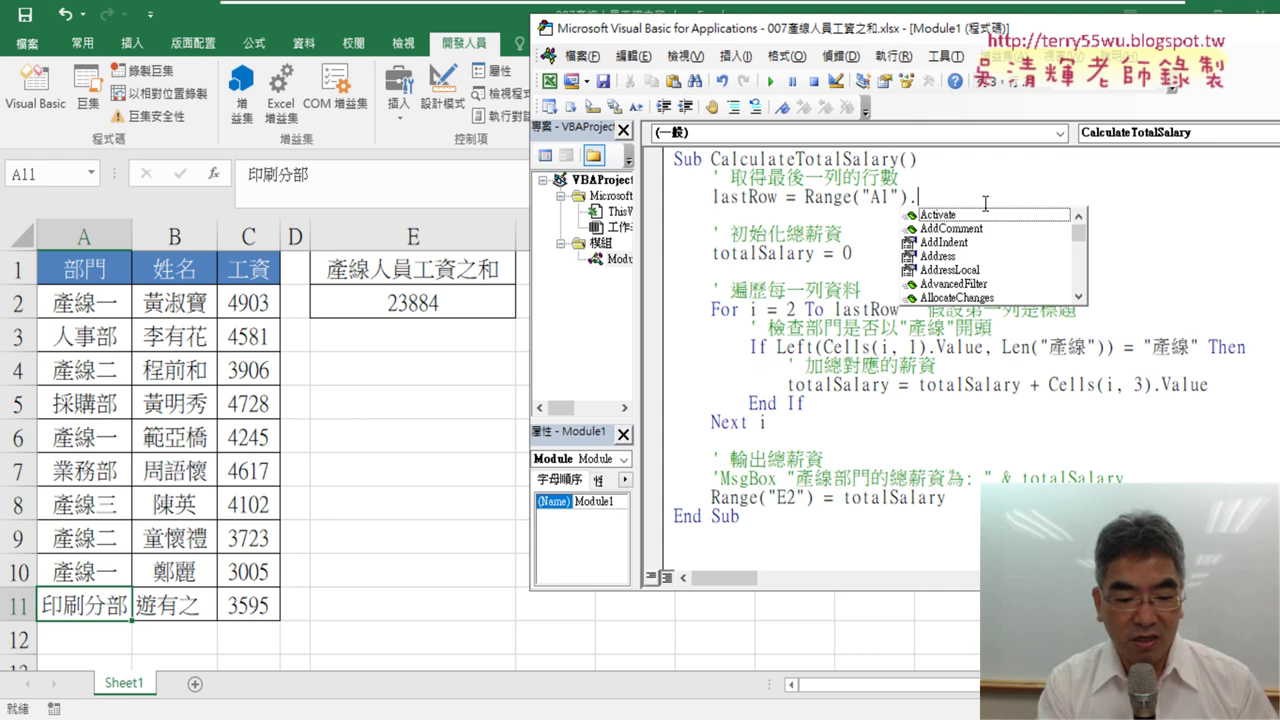
{"action": "type", "text": "E"}
{"action": "key", "text": "Down"}
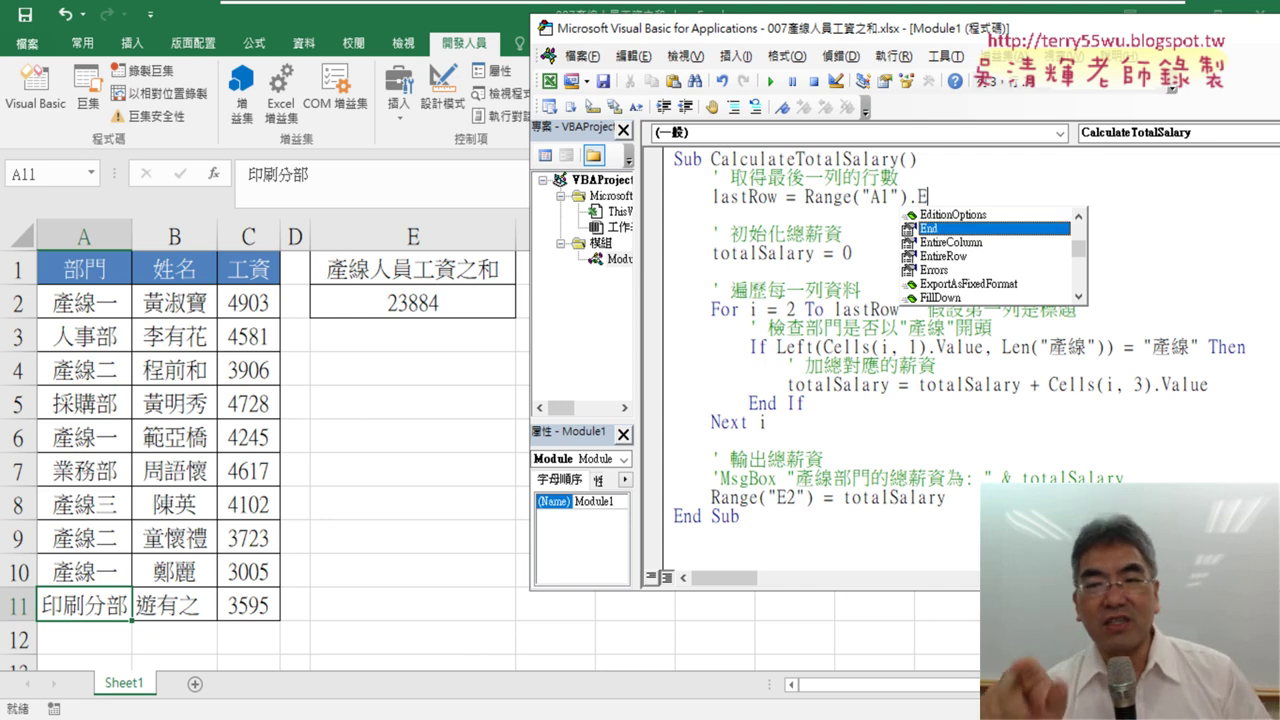
{"action": "double_click", "coordinate": [985, 229]}
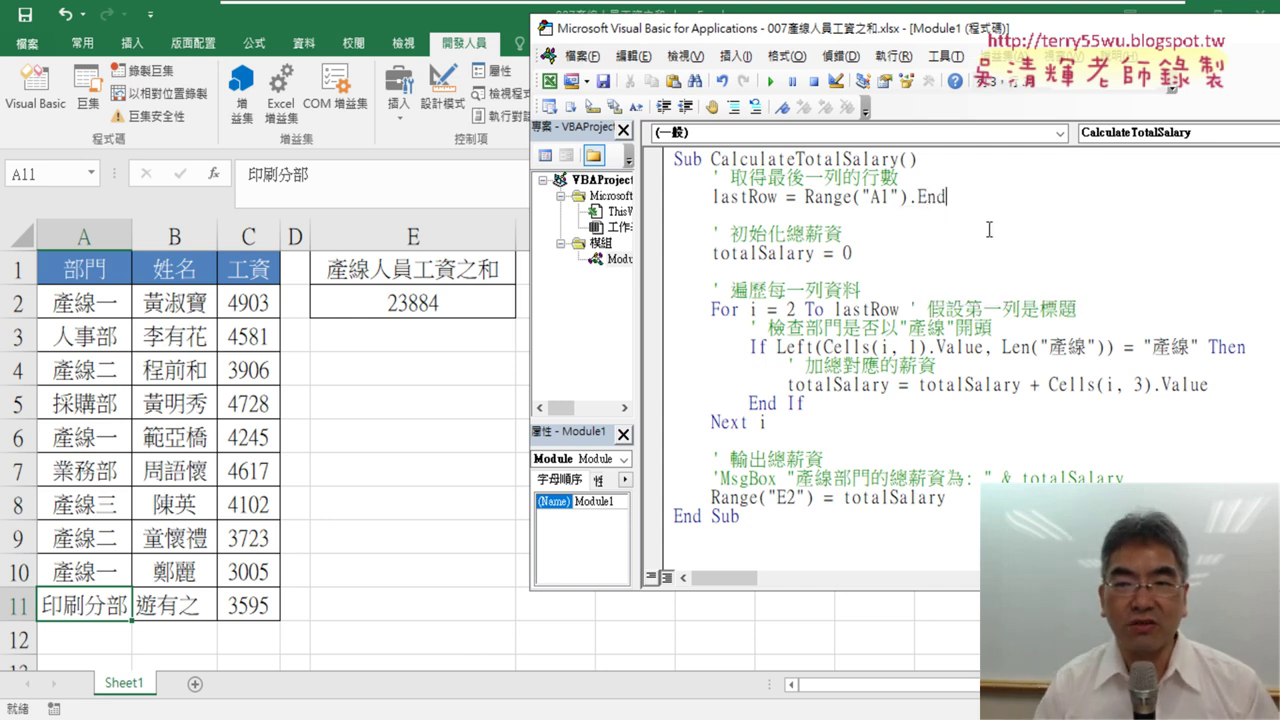
{"action": "type", "text": "("}
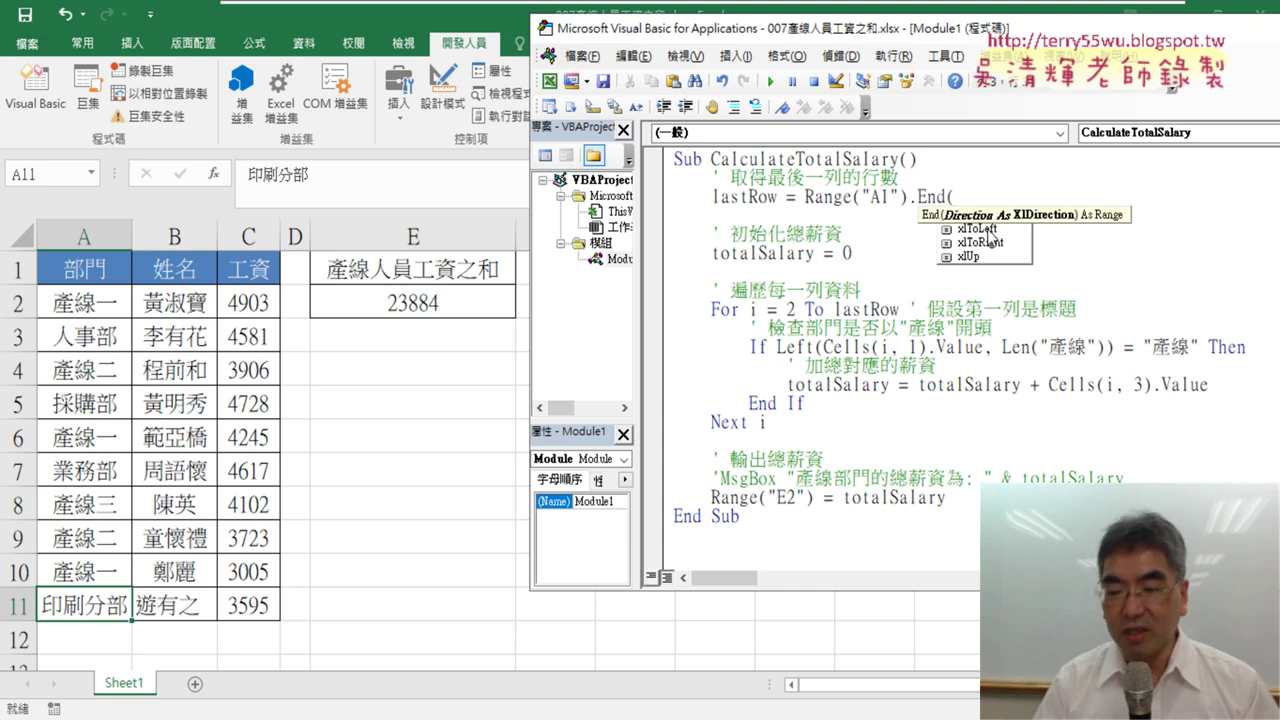
{"action": "left_click", "coordinate": [986, 230]}
{"action": "key", "text": "Up"}
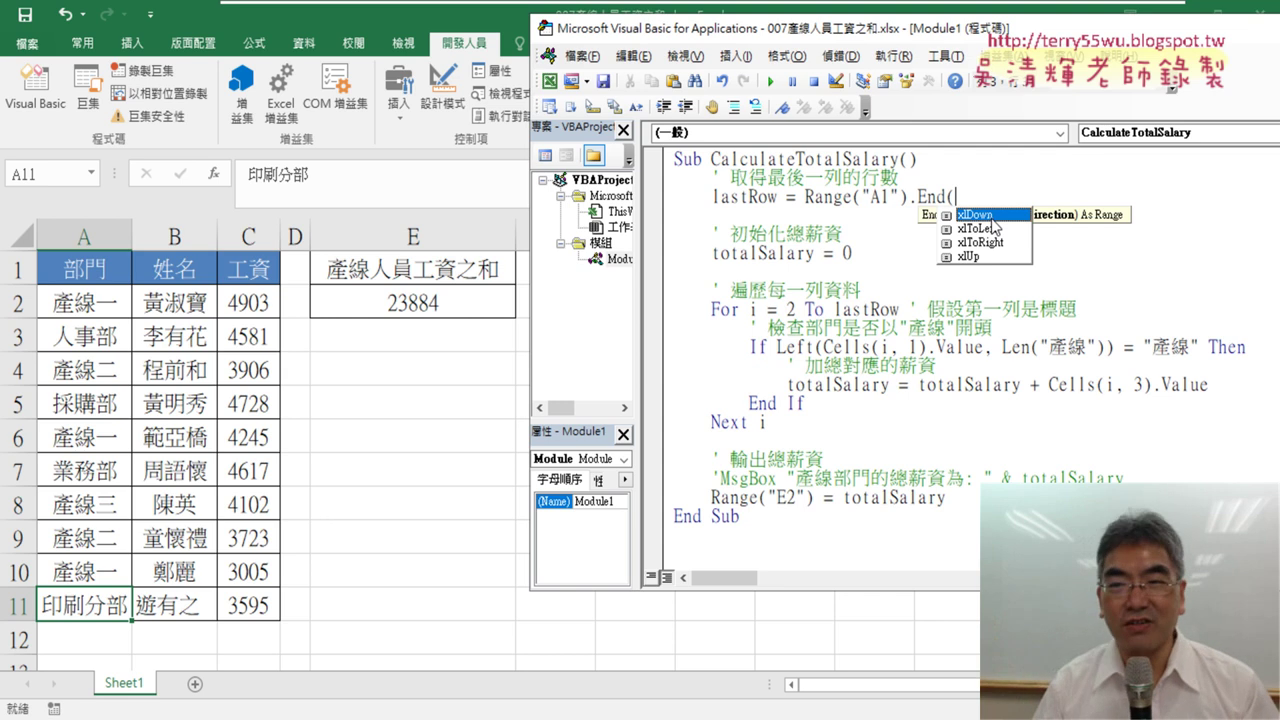
{"action": "key", "text": "Tab"}
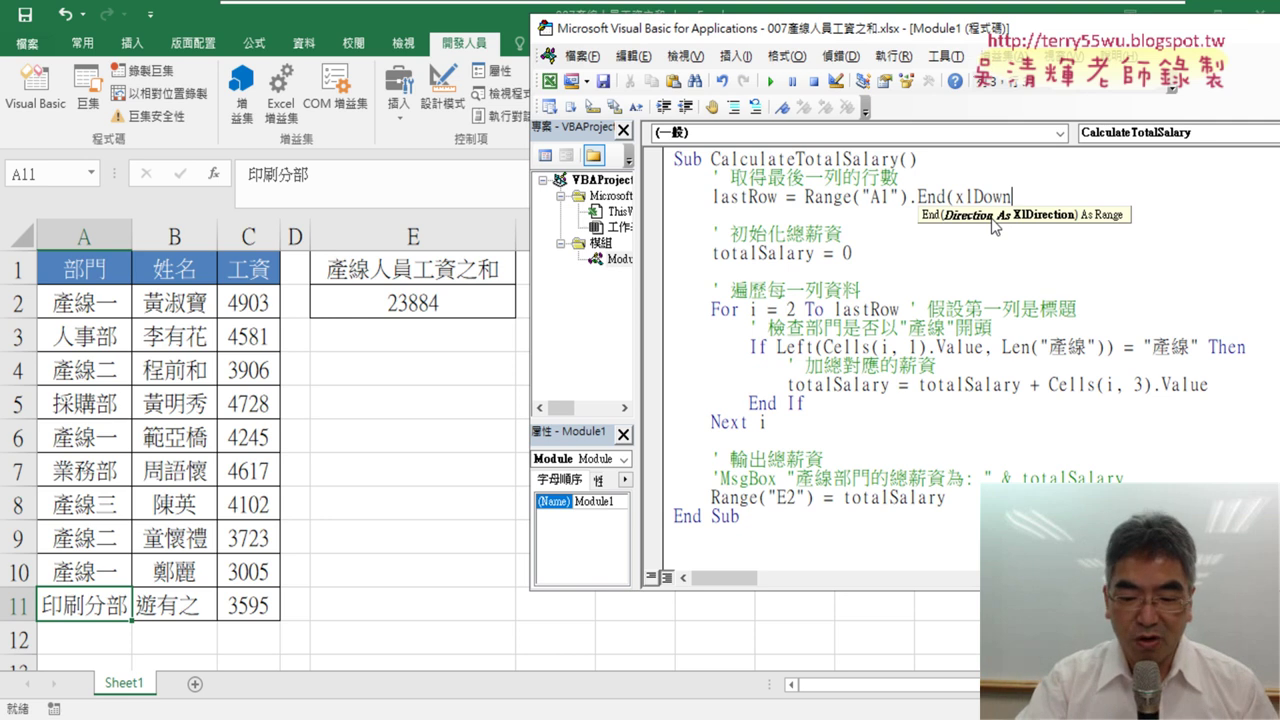
{"action": "type", "text": ")"}
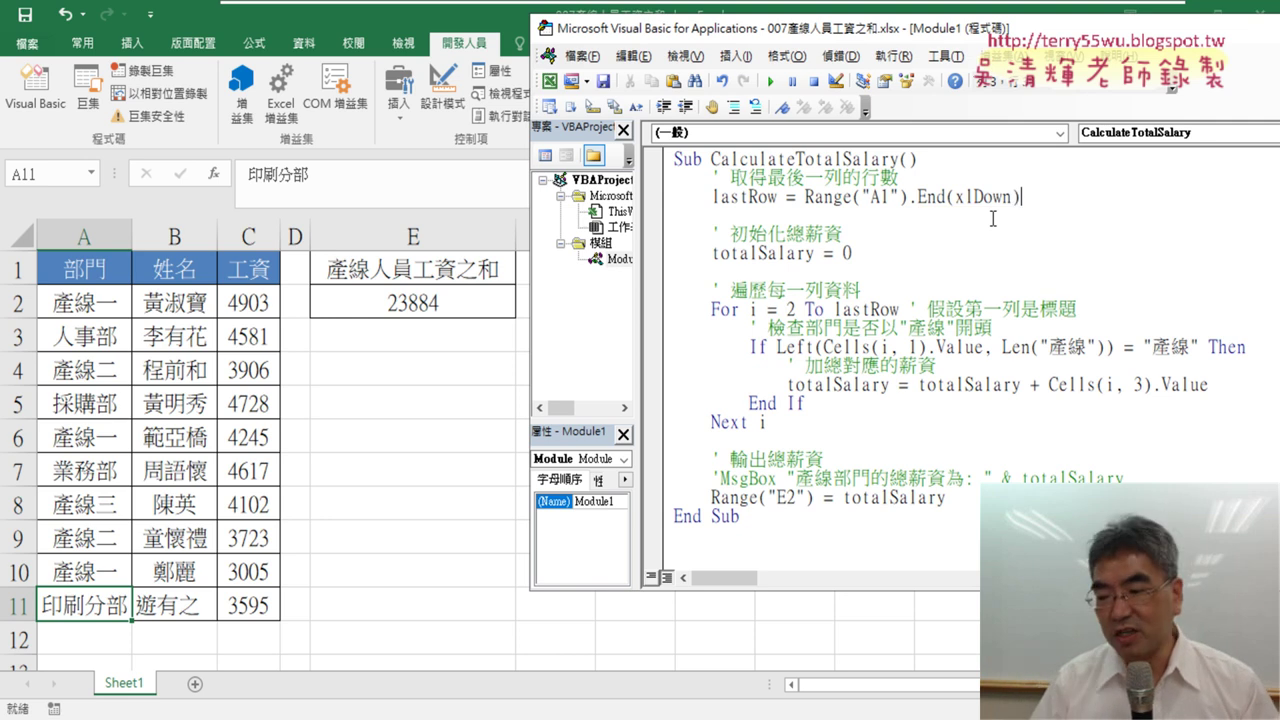
{"action": "type", "text": "."}
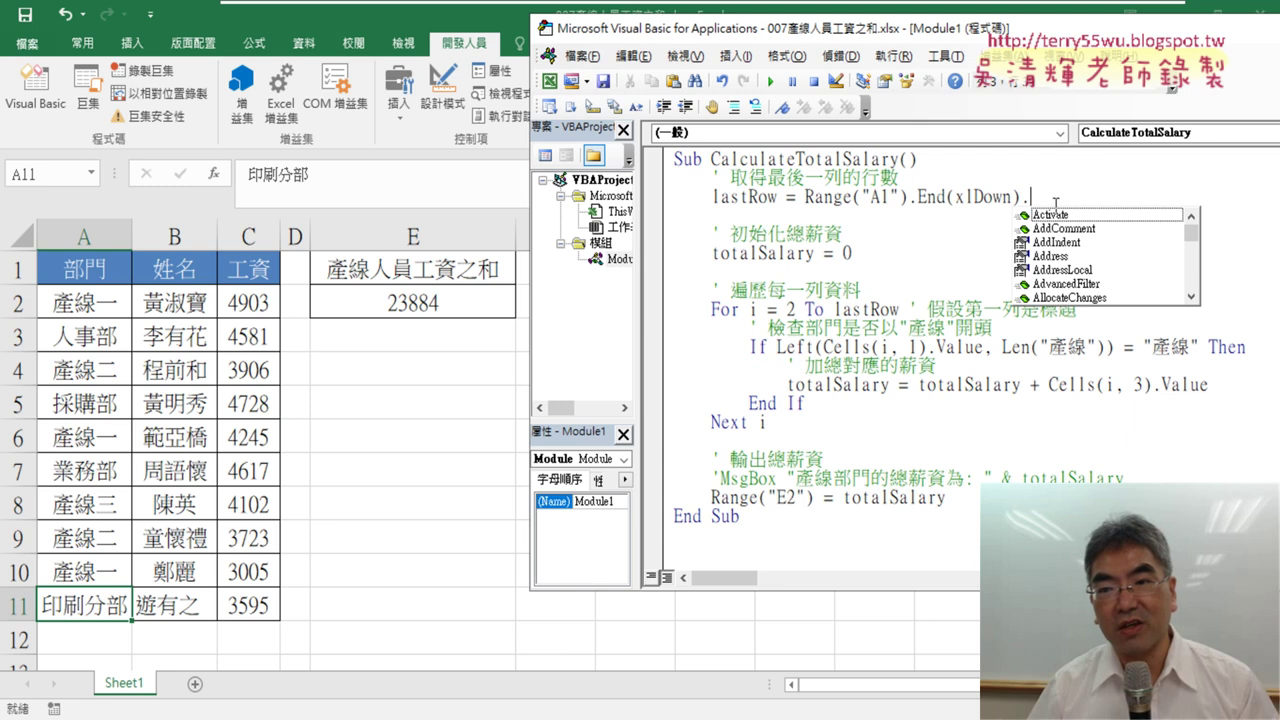
{"action": "type", "text": "r"}
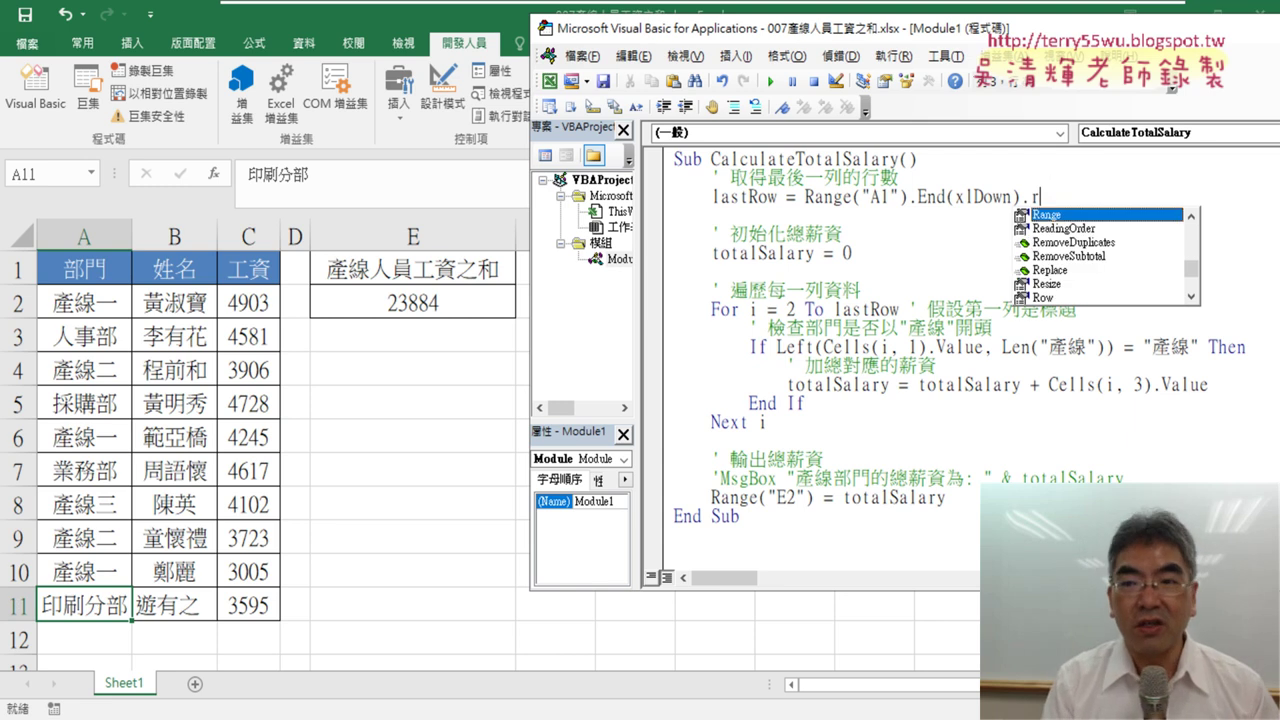
{"action": "type", "text": "ow"}
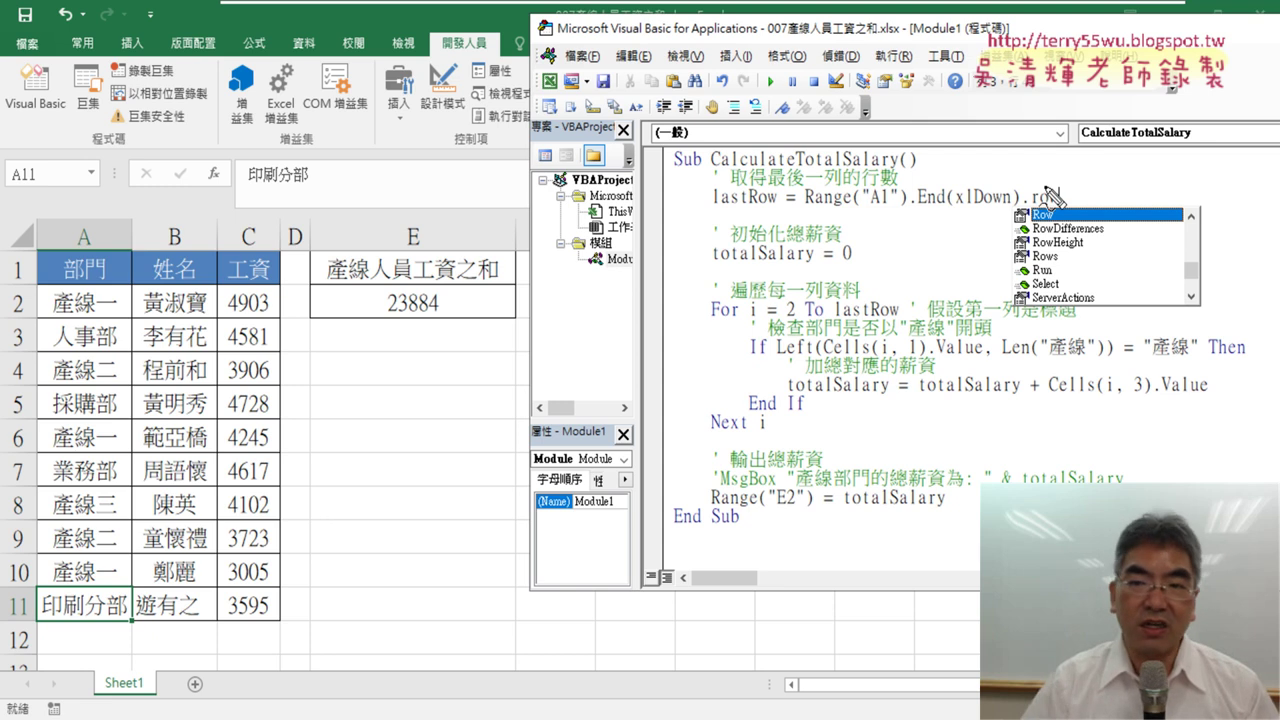
{"action": "left_click_drag", "start_coordinate": [1056, 240], "coordinate": [1068, 235]}
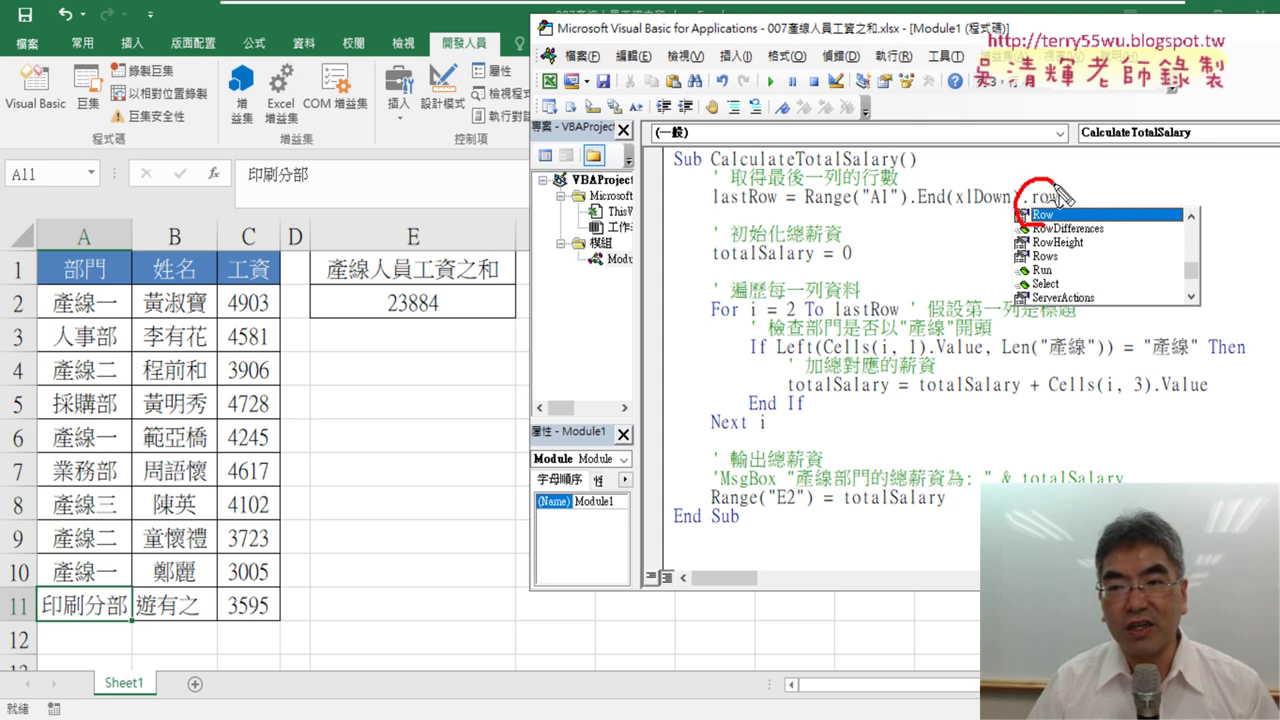
{"action": "mouse_move", "coordinate": [34, 592]}
{"action": "left_mouse_down"}
{"action": "mouse_move", "coordinate": [8, 612]}
{"action": "mouse_move", "coordinate": [32, 628]}
{"action": "left_mouse_up"}
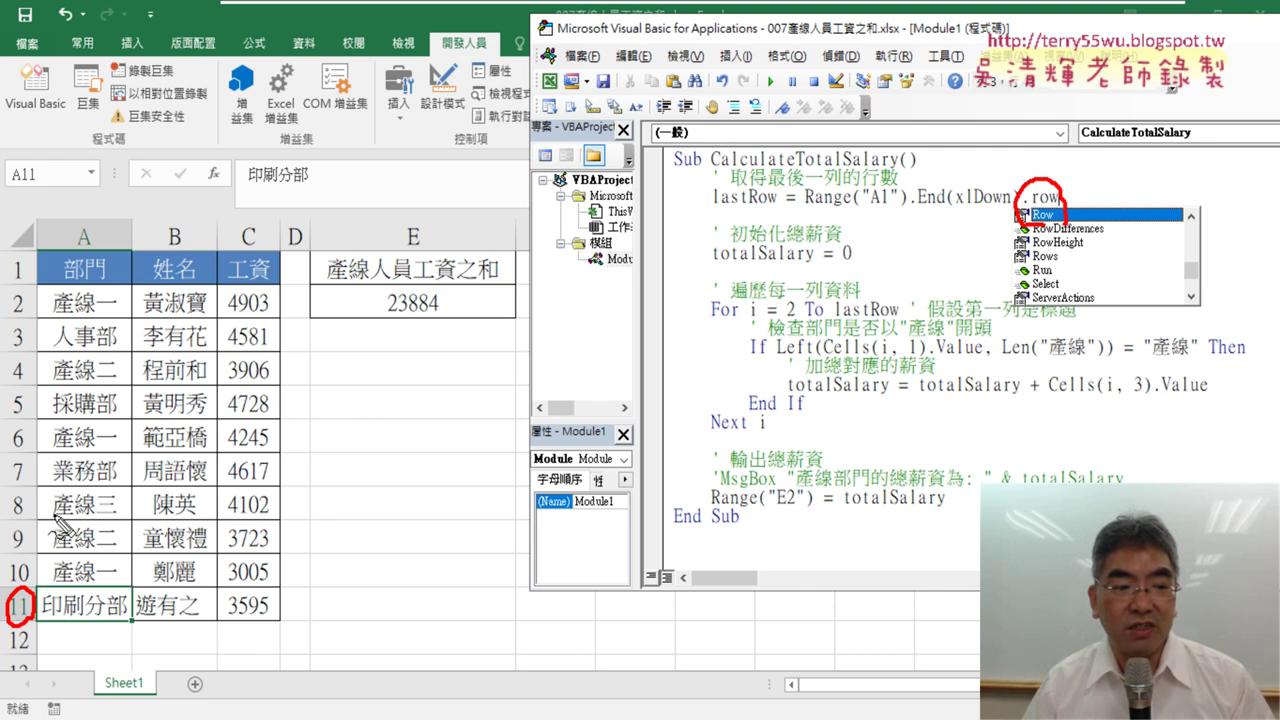
{"action": "mouse_move", "coordinate": [20, 595]}
{"action": "left_mouse_down"}
{"action": "mouse_move", "coordinate": [22, 485]}
{"action": "mouse_move", "coordinate": [470, 100]}
{"action": "mouse_move", "coordinate": [1060, 125]}
{"action": "mouse_move", "coordinate": [1060, 165]}
{"action": "left_mouse_up"}
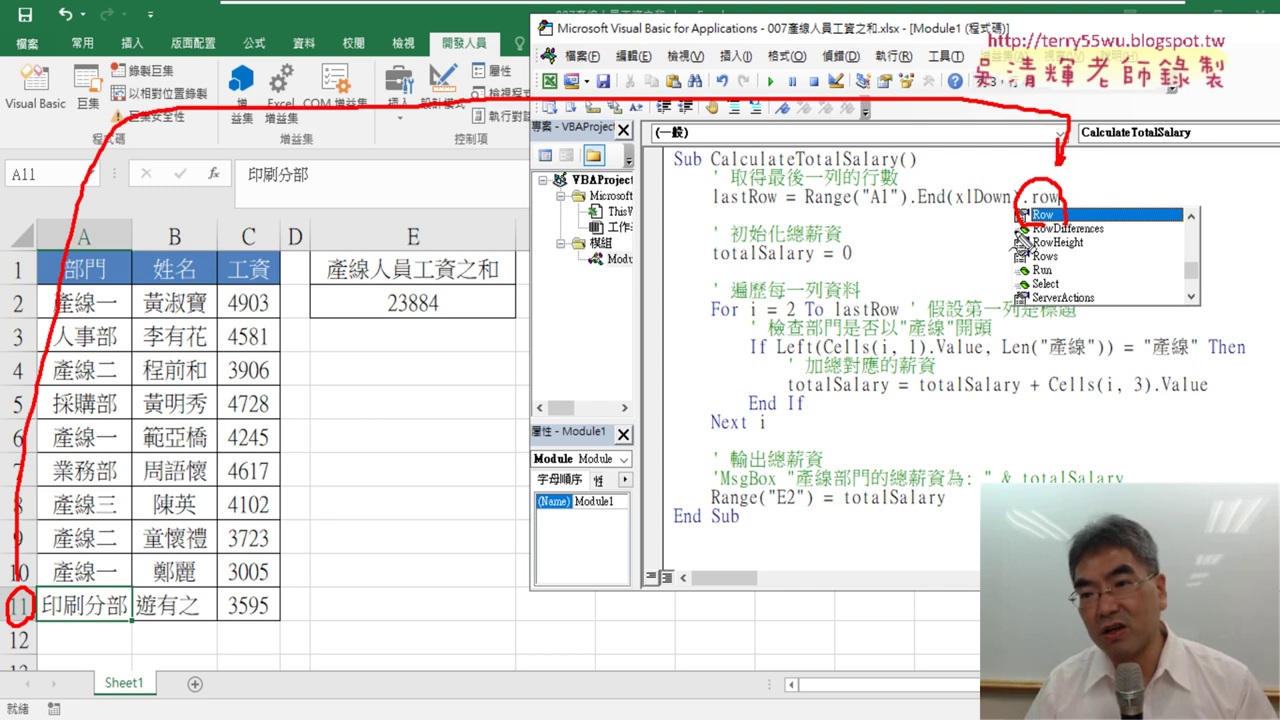